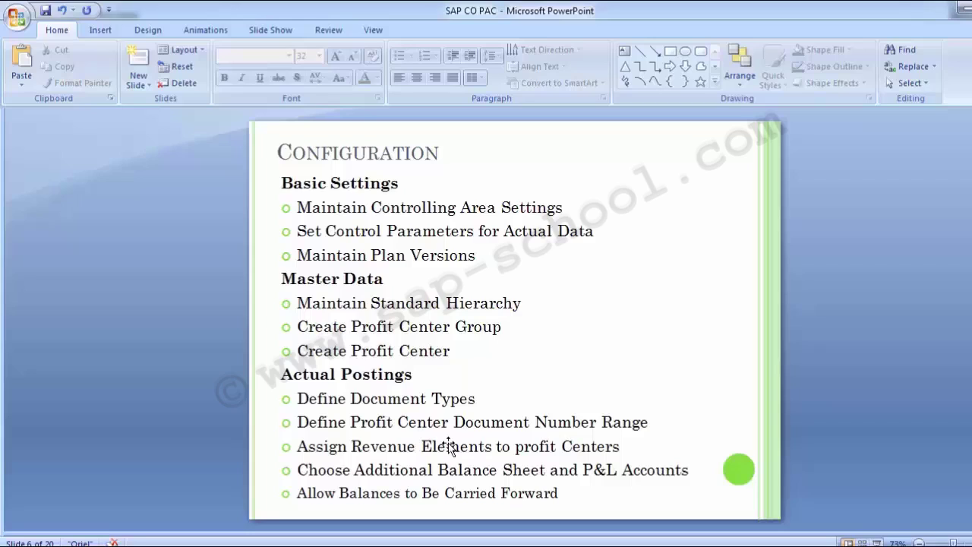
Advance to the Maintain Controlling Area Settings slide, then return to the SAP session.
{"action": "key", "text": "Page_Down"}
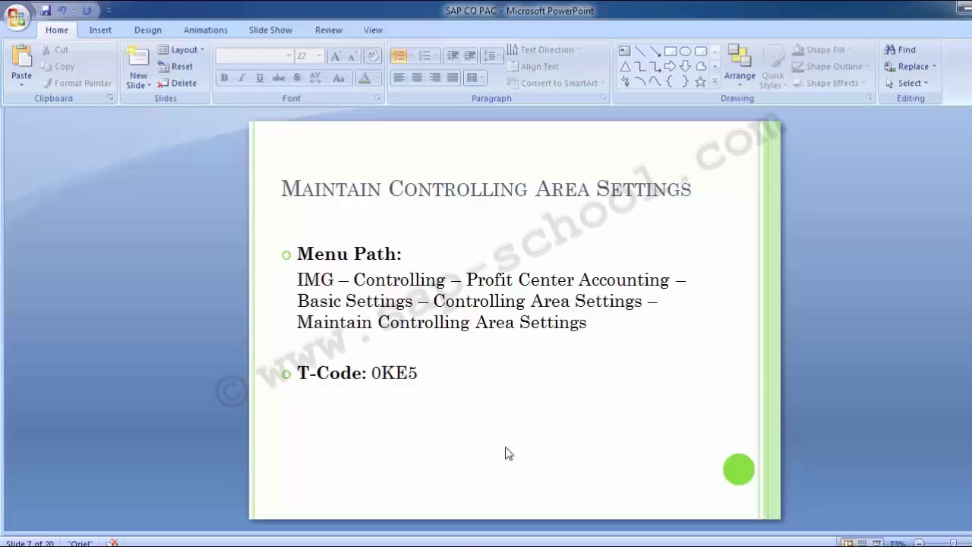
{"action": "mouse_move", "coordinate": [445, 543]}
{"action": "left_click", "coordinate": [511, 497]}
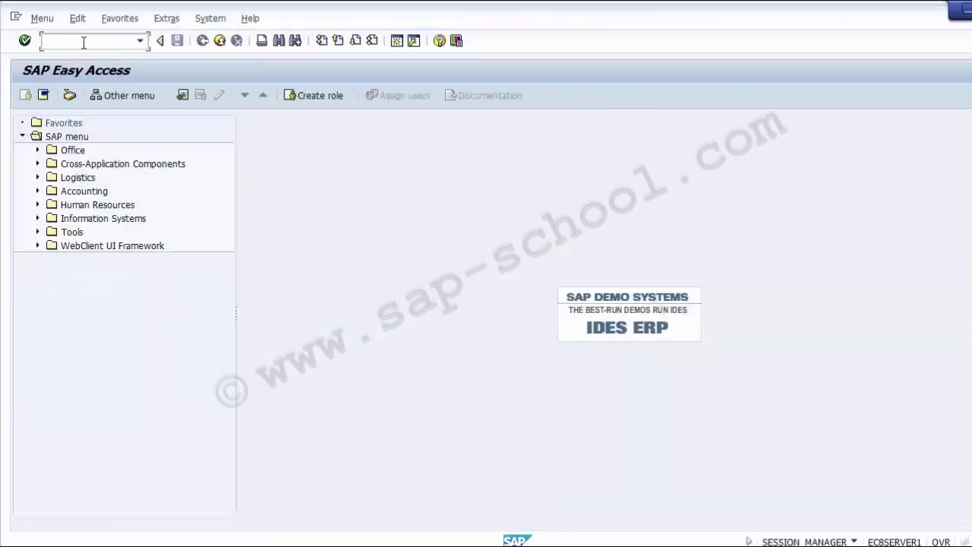
Open the SAP Reference IMG through transaction SPRO.
{"action": "left_click", "coordinate": [78, 44]}
{"action": "type", "text": "SPRO"}
{"action": "key", "text": "Return"}
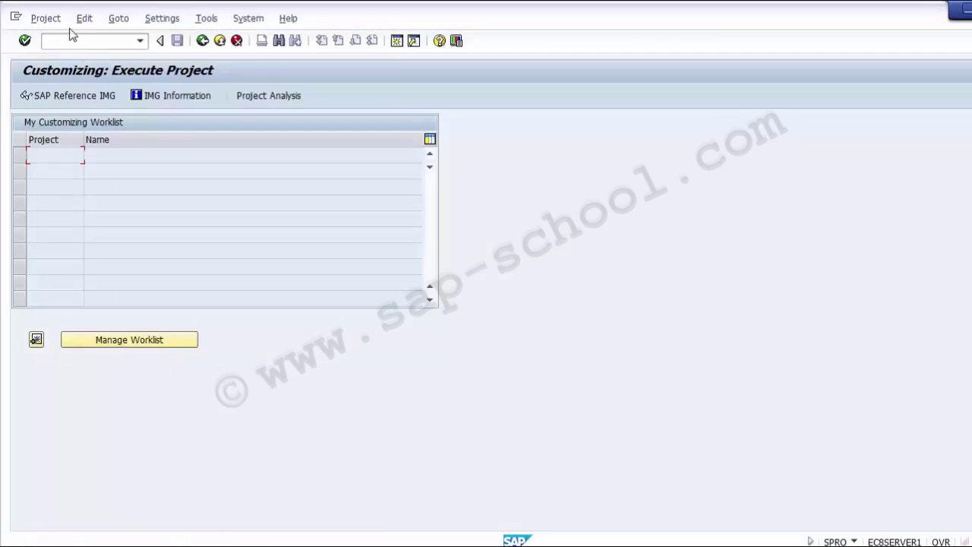
{"action": "left_click", "coordinate": [76, 99]}
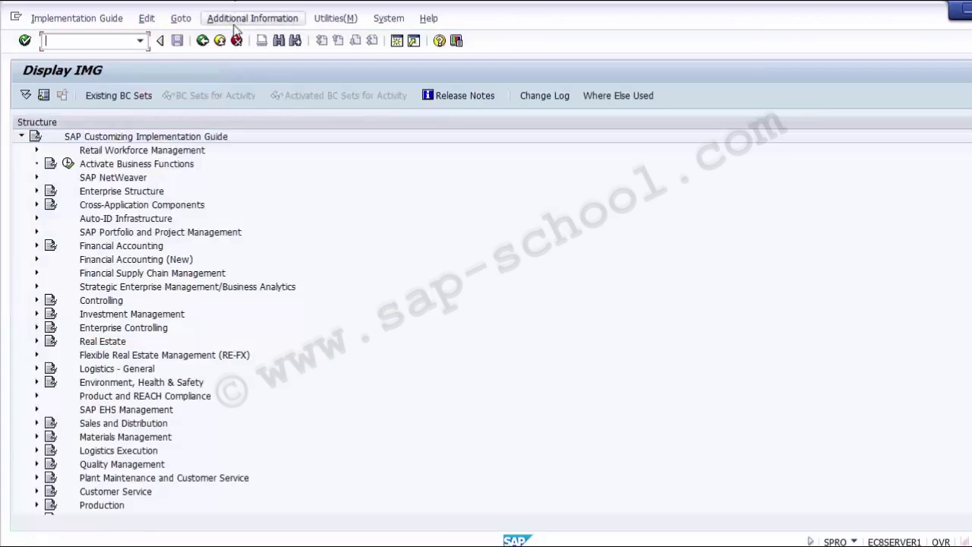
Expand Controlling > Profit Center Accounting > Basic Settings > Controlling Area Settings to Maintain Controlling Area Settings.
{"action": "left_click", "coordinate": [97, 302]}
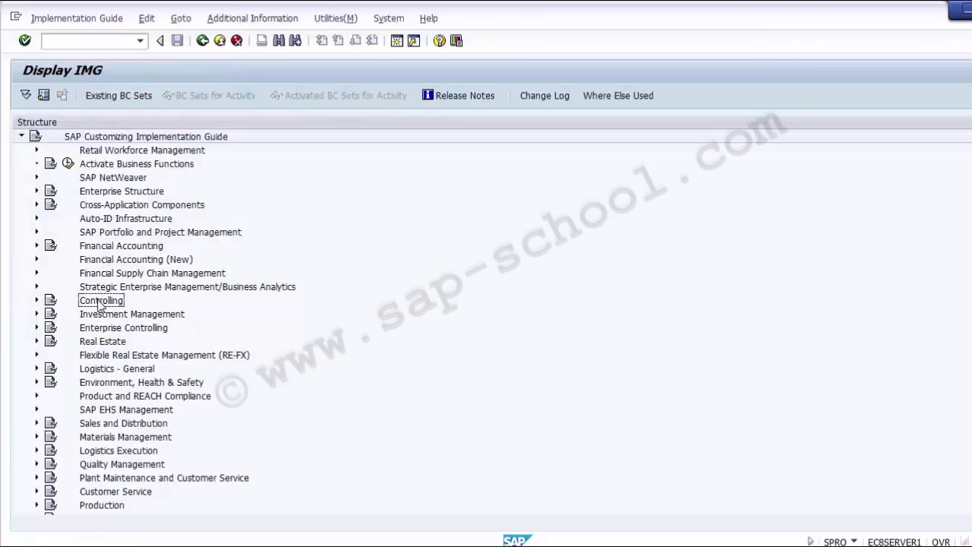
{"action": "left_click", "coordinate": [36, 301]}
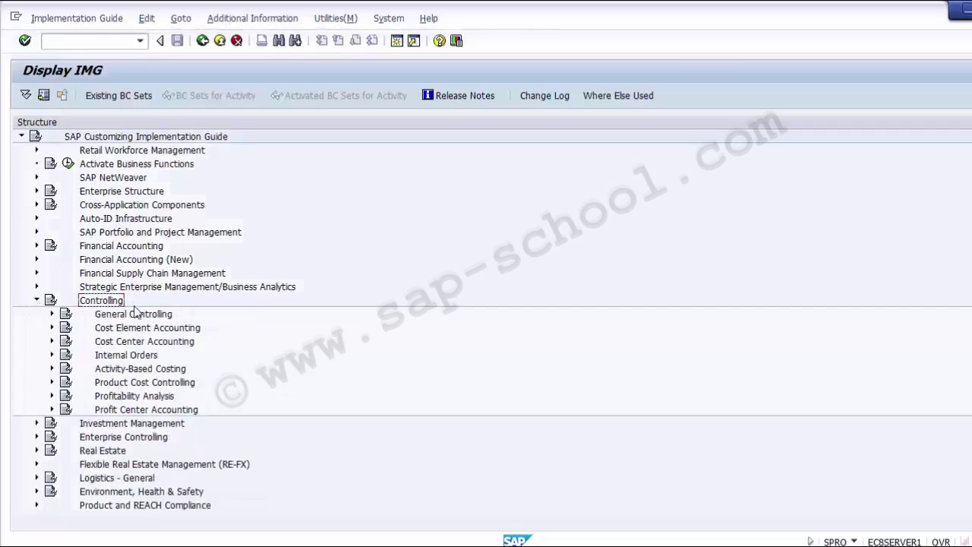
{"action": "left_click", "coordinate": [123, 411]}
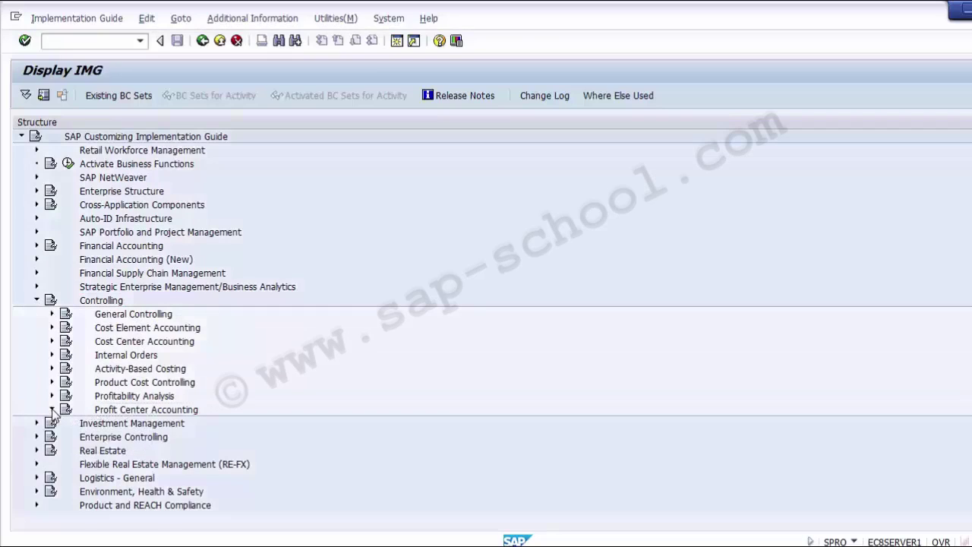
{"action": "left_click", "coordinate": [51, 409]}
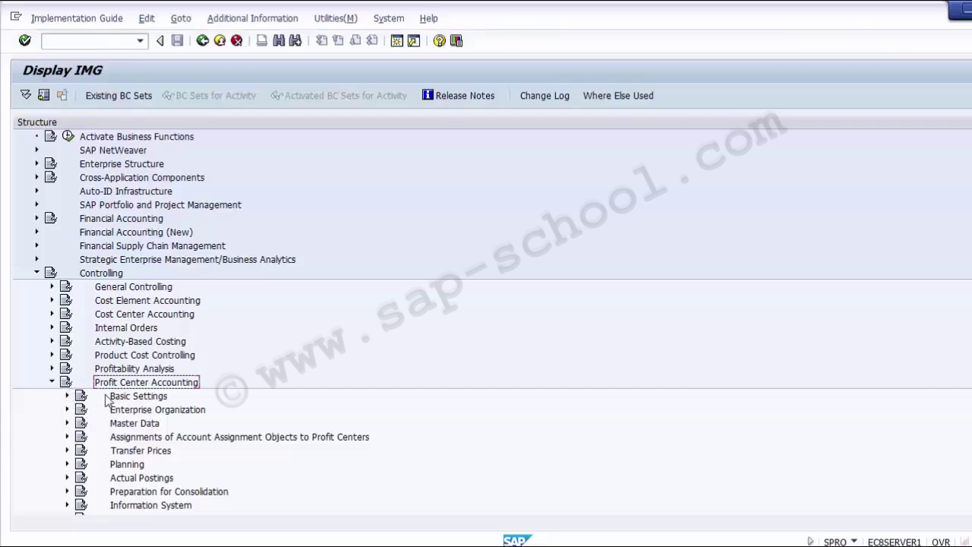
{"action": "left_click", "coordinate": [108, 398]}
{"action": "left_click", "coordinate": [67, 396]}
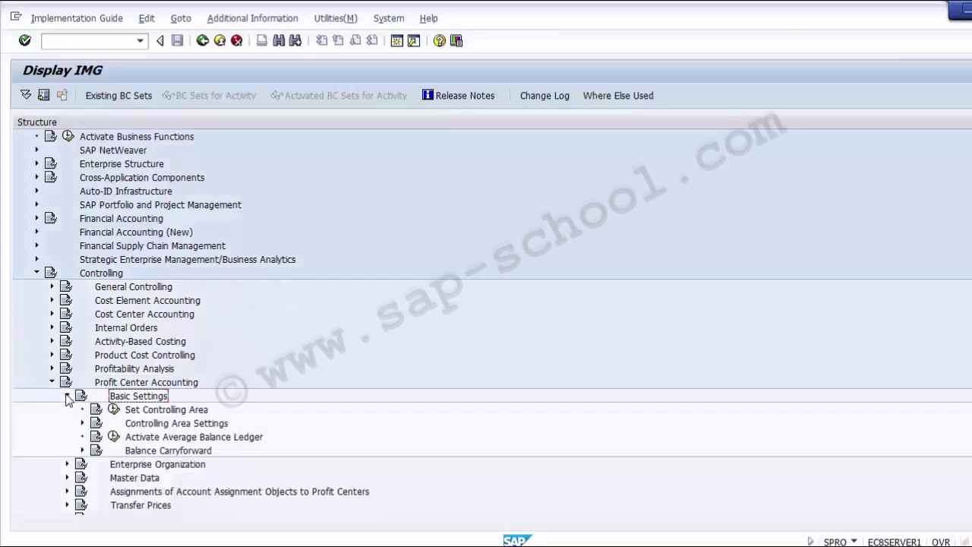
{"action": "left_click", "coordinate": [161, 424]}
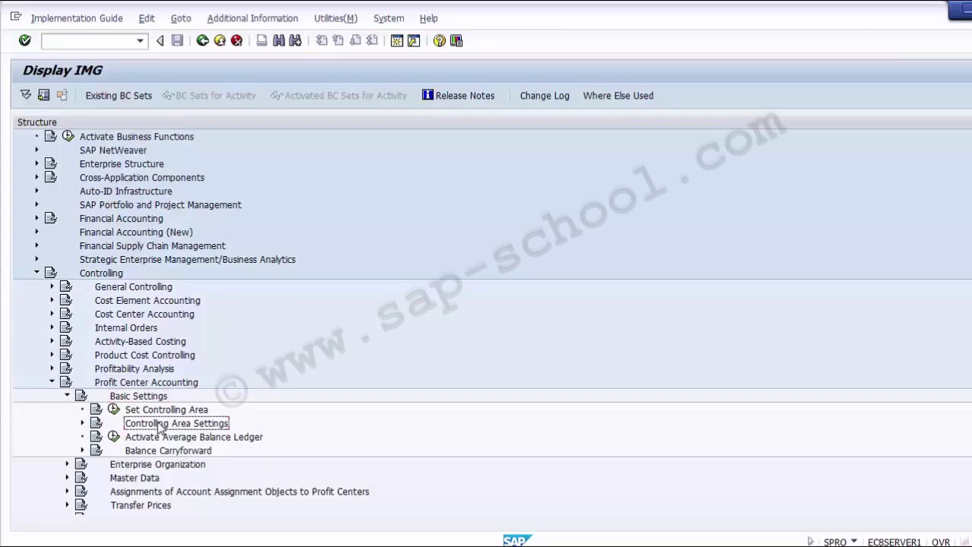
{"action": "left_click", "coordinate": [83, 423]}
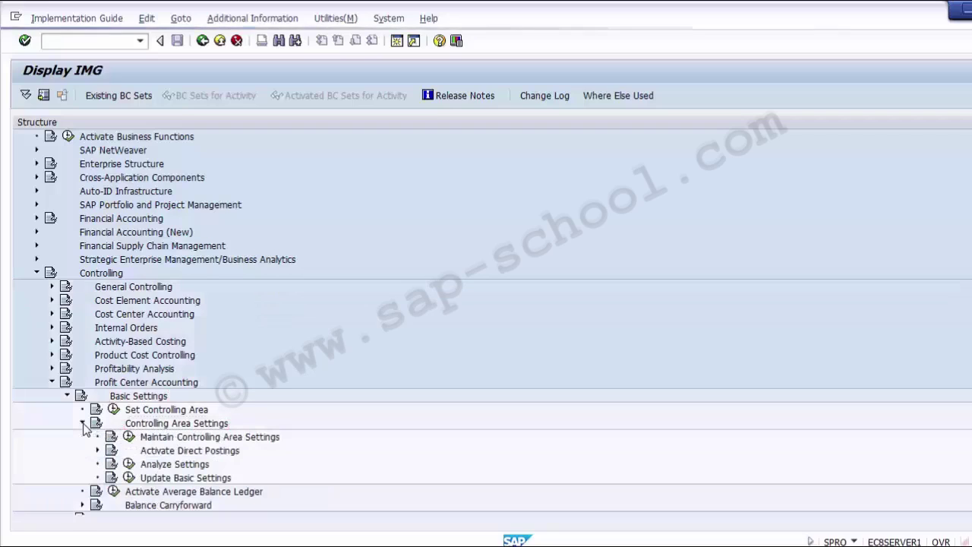
{"action": "left_click", "coordinate": [209, 438]}
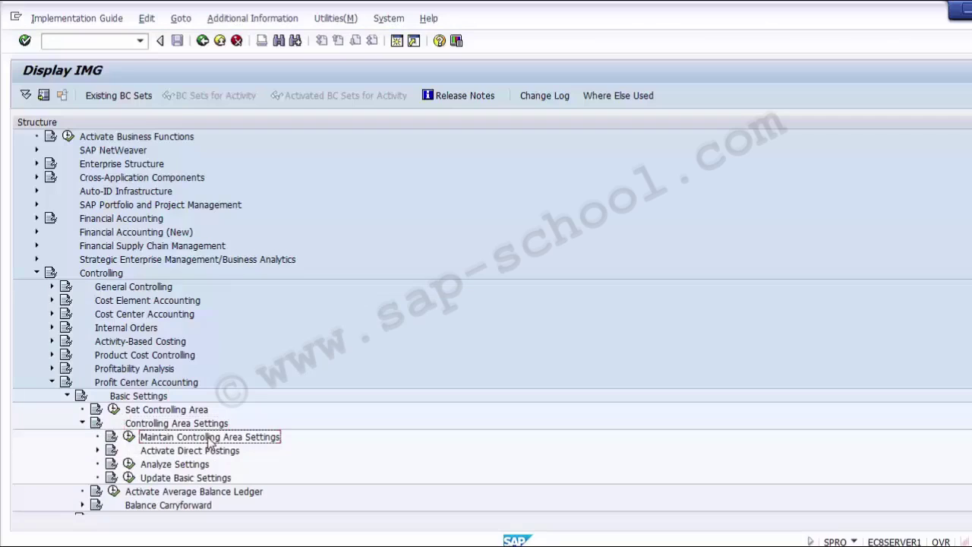
Retrace the IMG path and execute Maintain Controlling Area Settings.
{"action": "left_click", "coordinate": [108, 275]}
{"action": "left_click", "coordinate": [137, 384]}
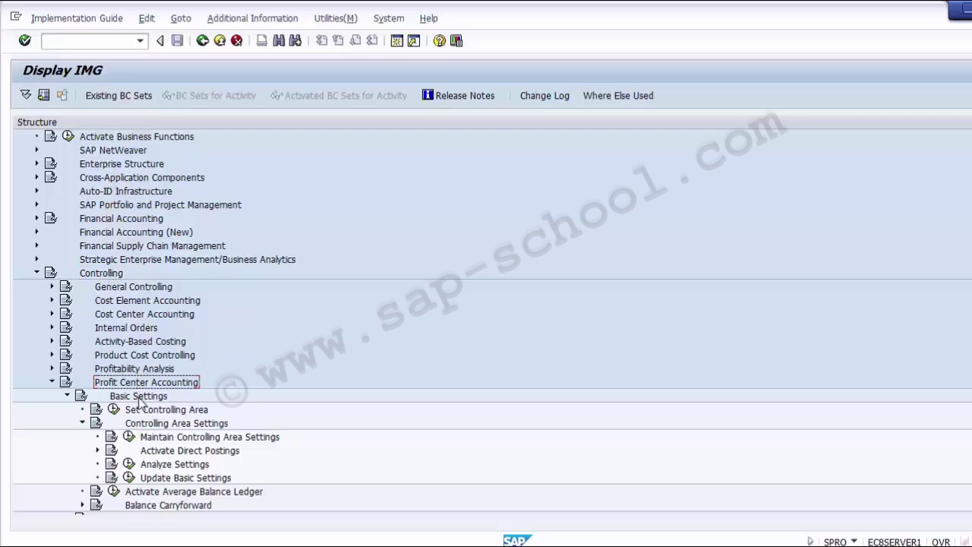
{"action": "left_click", "coordinate": [139, 398]}
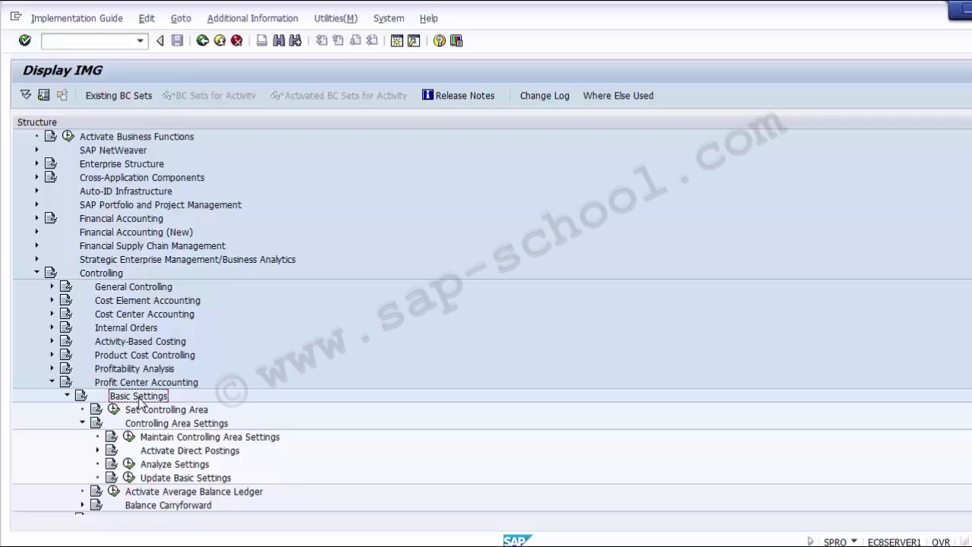
{"action": "left_click", "coordinate": [167, 426]}
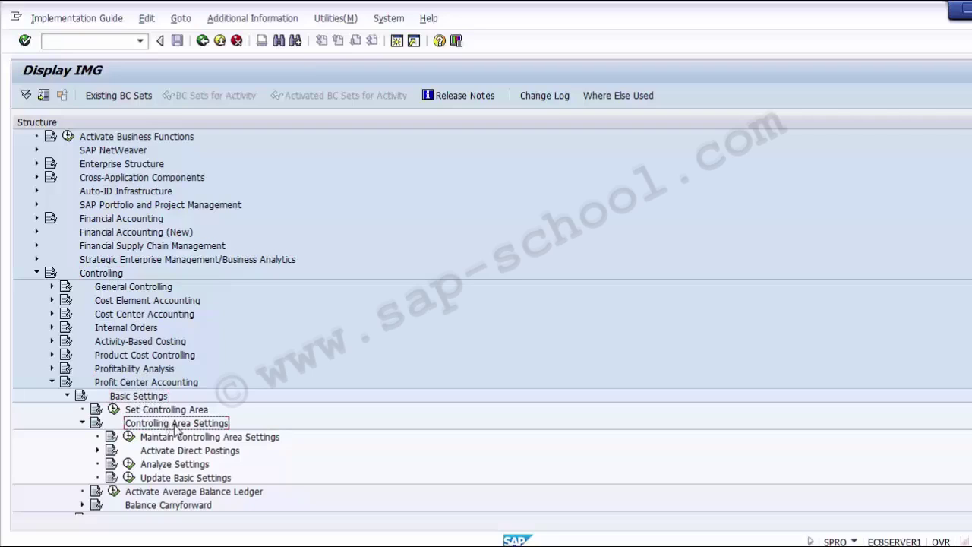
{"action": "left_click", "coordinate": [194, 440]}
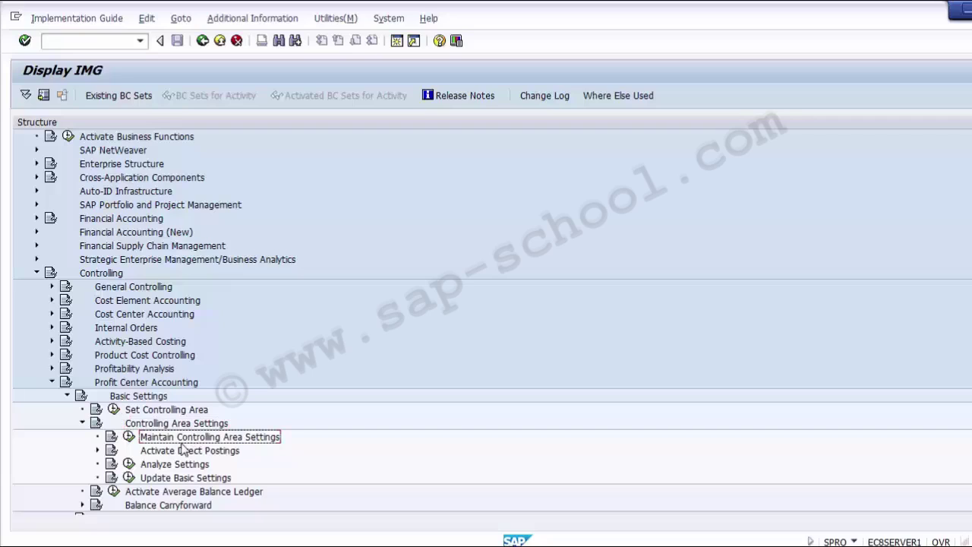
{"action": "left_click", "coordinate": [129, 440]}
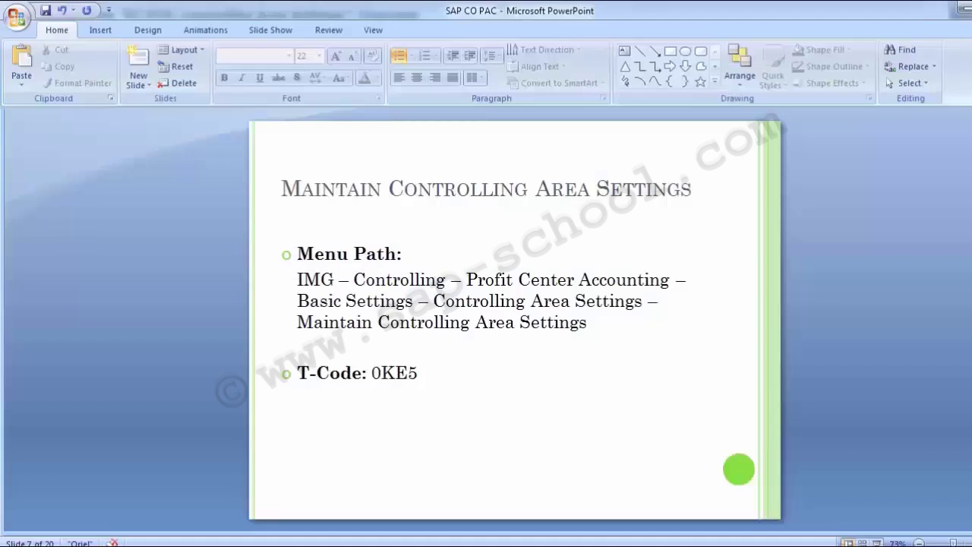
Browse the standard hierarchy and plan version slides, ending back on slide 8.
{"action": "key", "text": "Page_Down"}
{"action": "key", "text": "Page_Down"}
{"action": "key", "text": "Page_Down"}
{"action": "key", "text": "Page_Down"}
{"action": "key", "text": "Page_Down"}
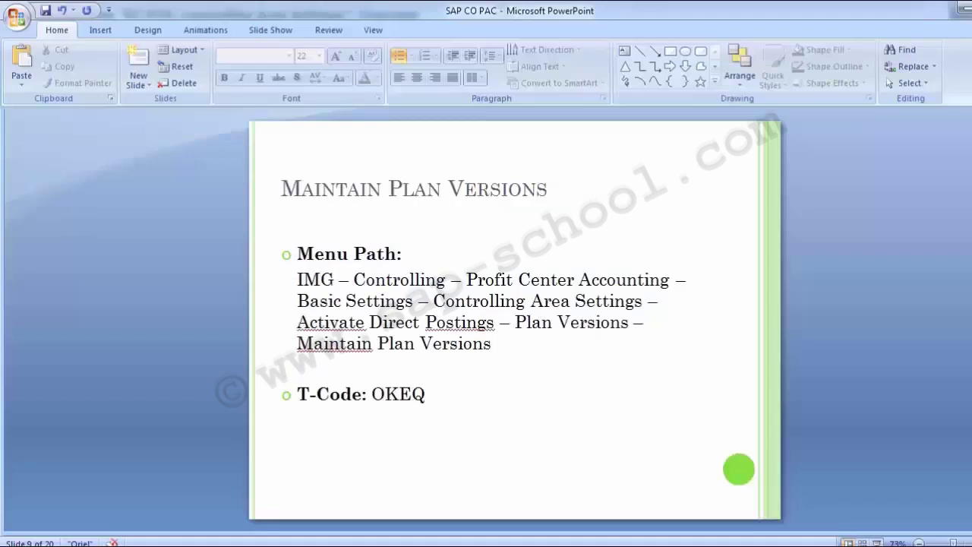
{"action": "key", "text": "Page_Up"}
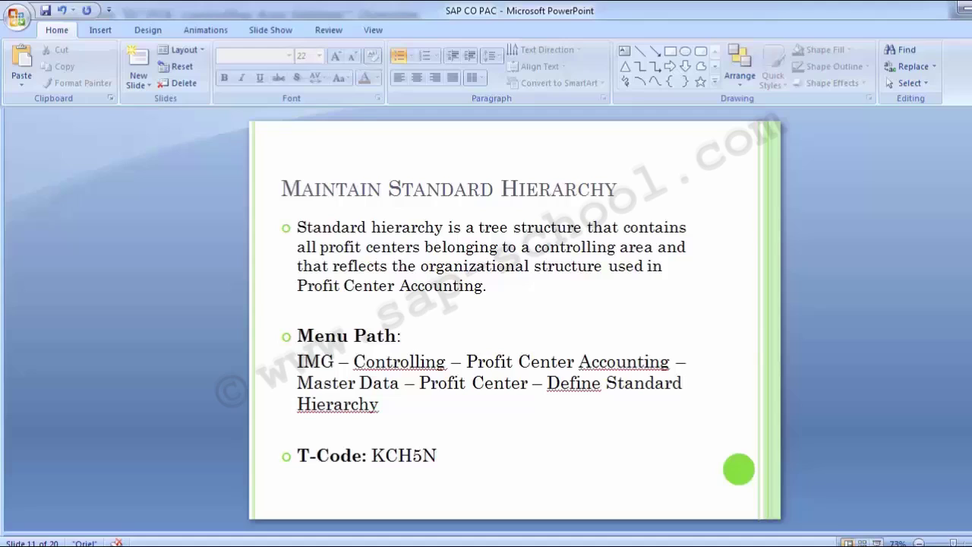
{"action": "key", "text": "Page_Up"}
{"action": "key", "text": "Page_Up"}
{"action": "key", "text": "Page_Up"}
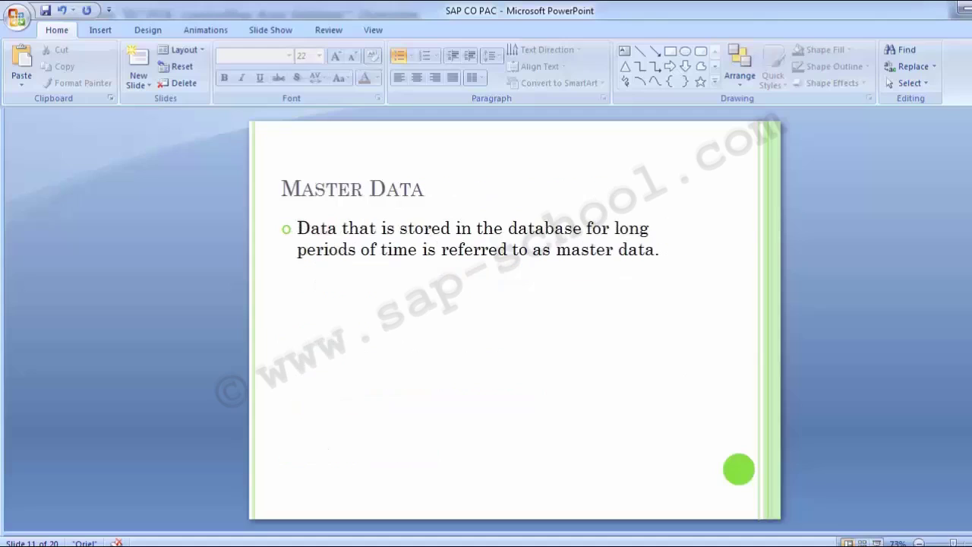
{"action": "key", "text": "Page_Up"}
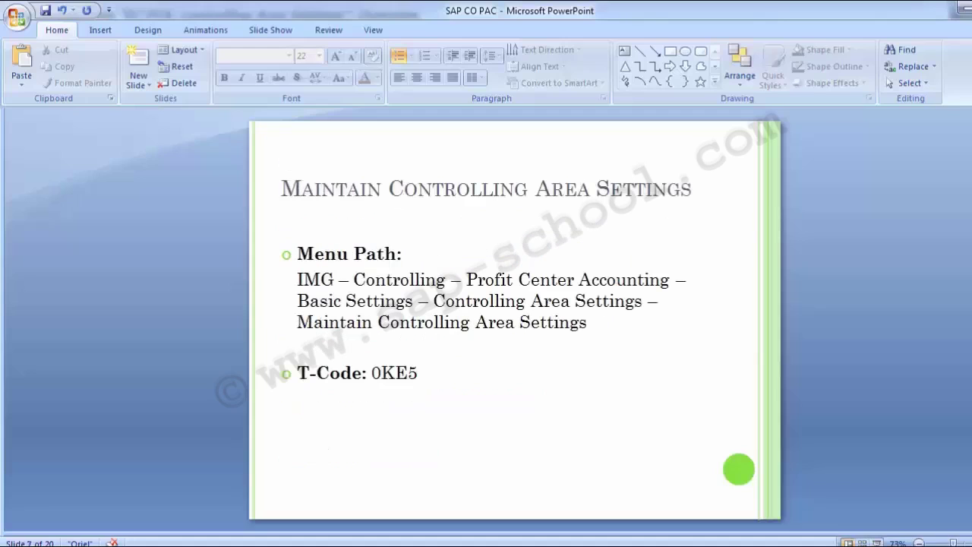
{"action": "key", "text": "Page_Down"}
{"action": "key", "text": "Page_Down"}
{"action": "key", "text": "Page_Up"}
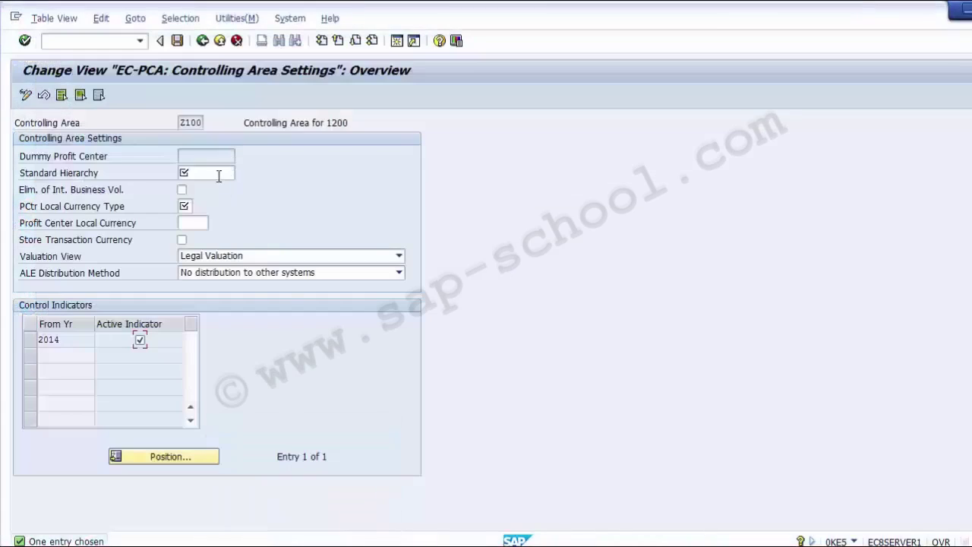
Enter 1200 as Z100's standard hierarchy and toggle elimination of internal business volume.
{"action": "left_click", "coordinate": [219, 176]}
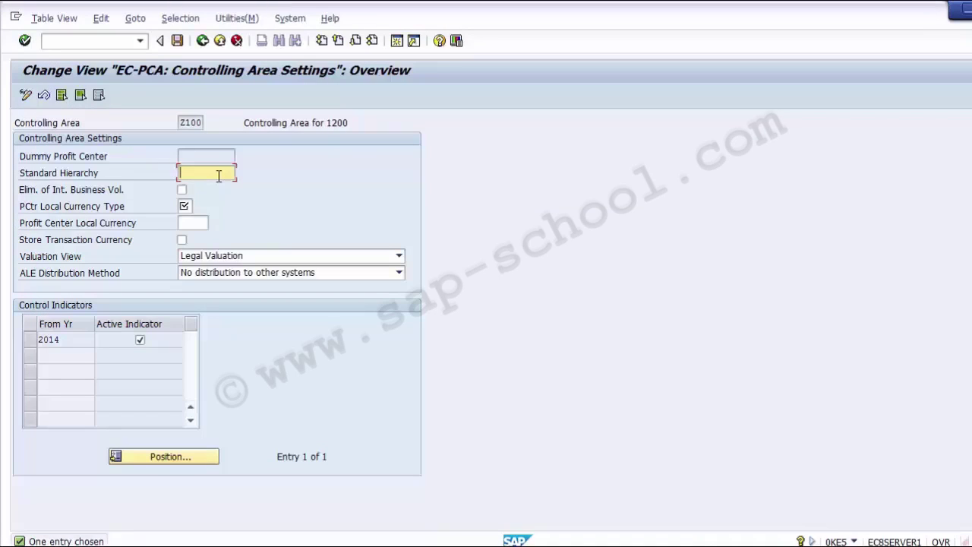
{"action": "type", "text": "1200"}
{"action": "left_click", "coordinate": [64, 196]}
{"action": "left_click", "coordinate": [54, 193]}
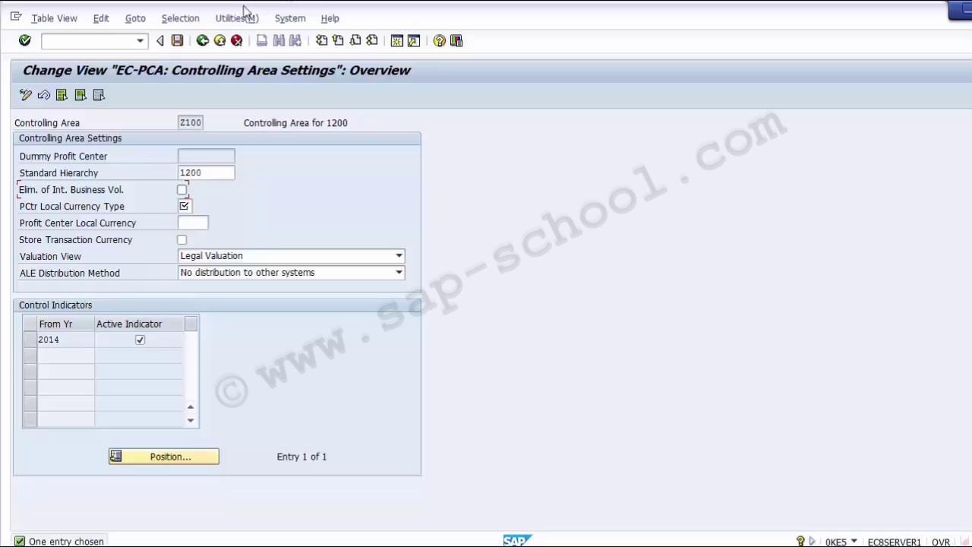
{"action": "left_click", "coordinate": [70, 214]}
Pick currency type 20, controlling area currency, from the PCtr Local Currency Type list.
{"action": "left_click", "coordinate": [187, 206]}
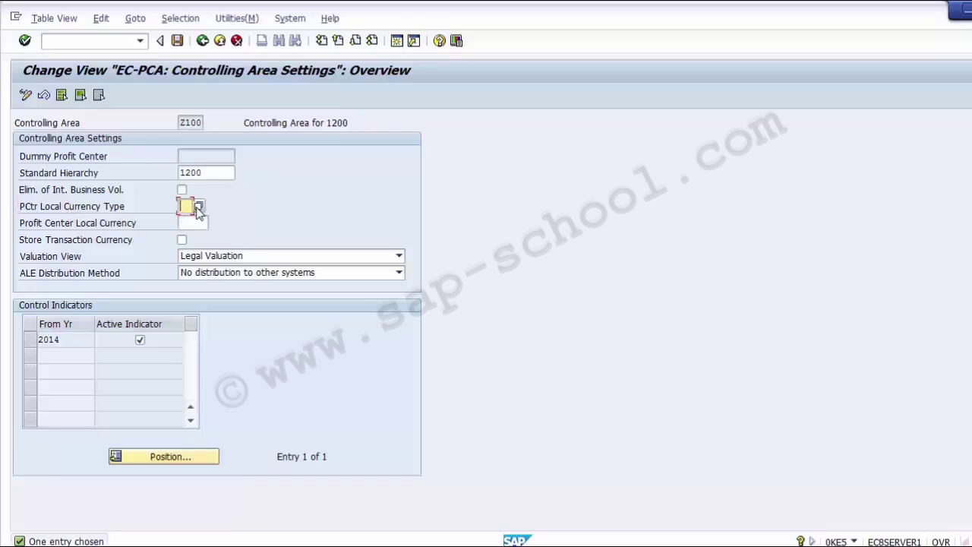
{"action": "left_click", "coordinate": [199, 207]}
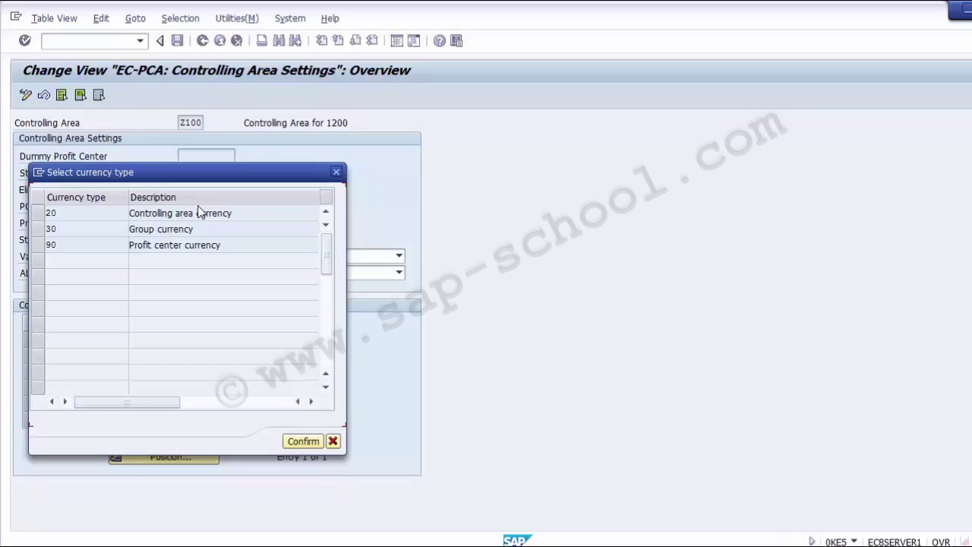
{"action": "left_click", "coordinate": [105, 228]}
{"action": "left_click", "coordinate": [95, 213]}
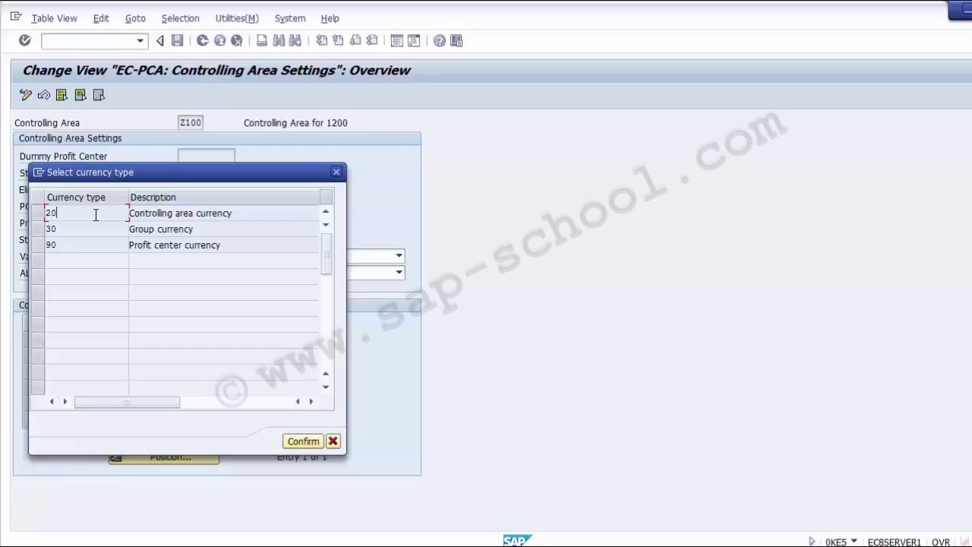
{"action": "double_click", "coordinate": [68, 218]}
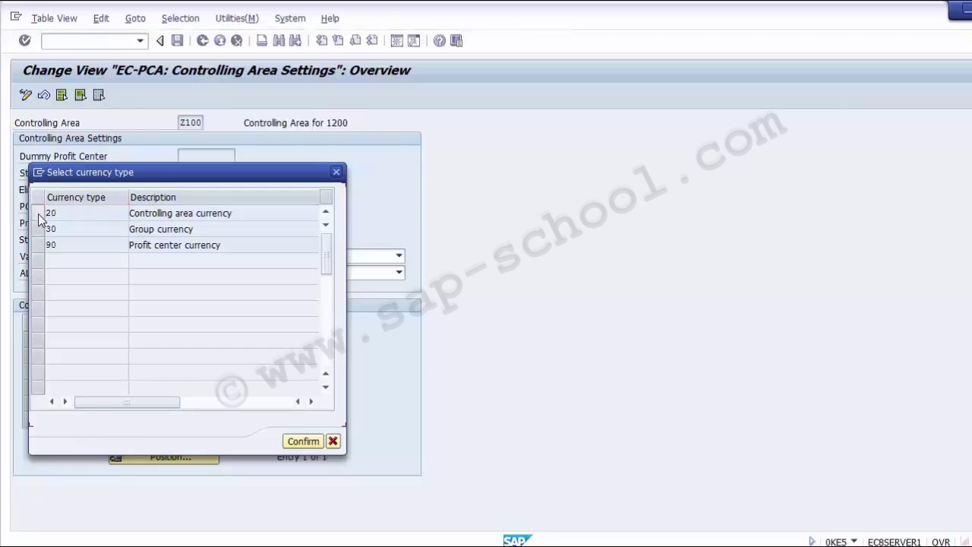
{"action": "left_click", "coordinate": [38, 213]}
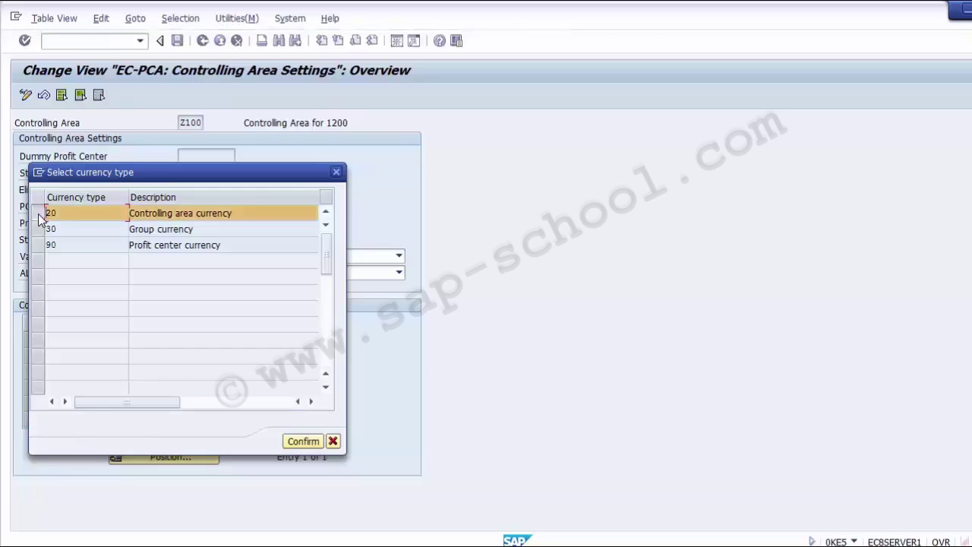
{"action": "left_click", "coordinate": [304, 441]}
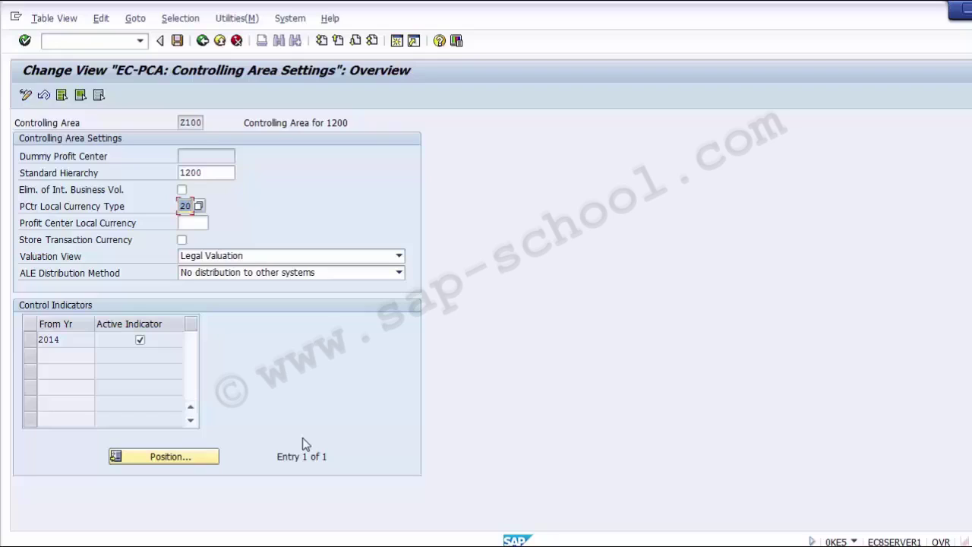
Enter USD as the profit center local currency, keeping valuation view Legal Valuation.
{"action": "key", "text": "Tab"}
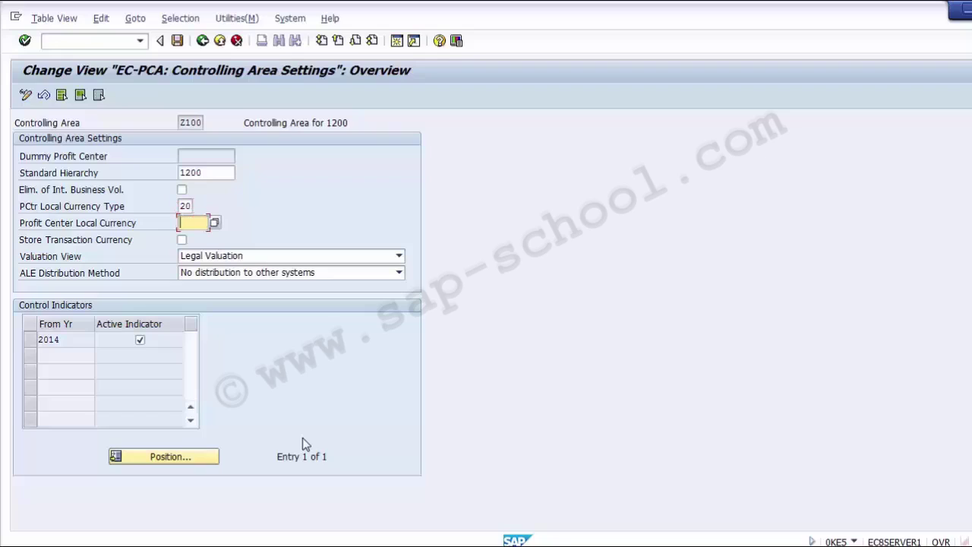
{"action": "type", "text": "USD"}
{"action": "left_click", "coordinate": [53, 258]}
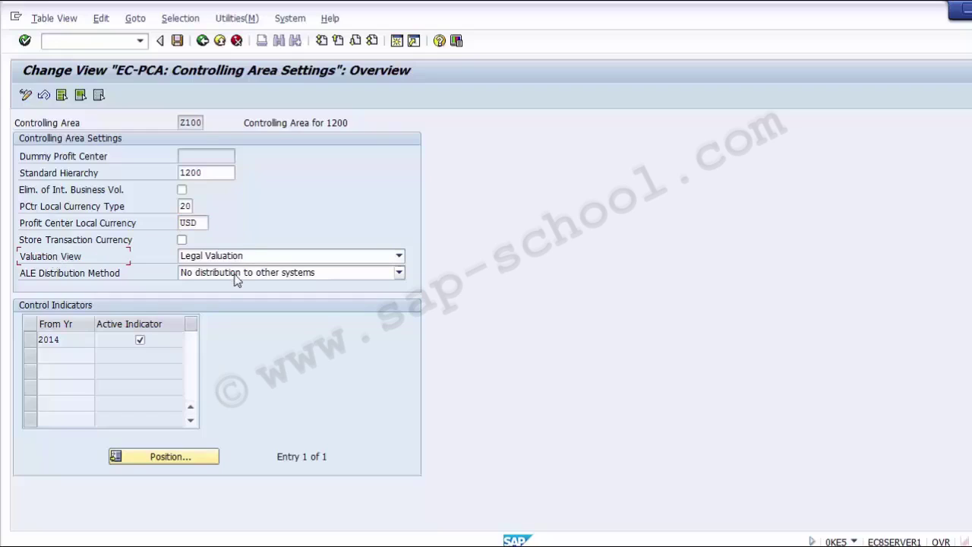
{"action": "left_click", "coordinate": [400, 257]}
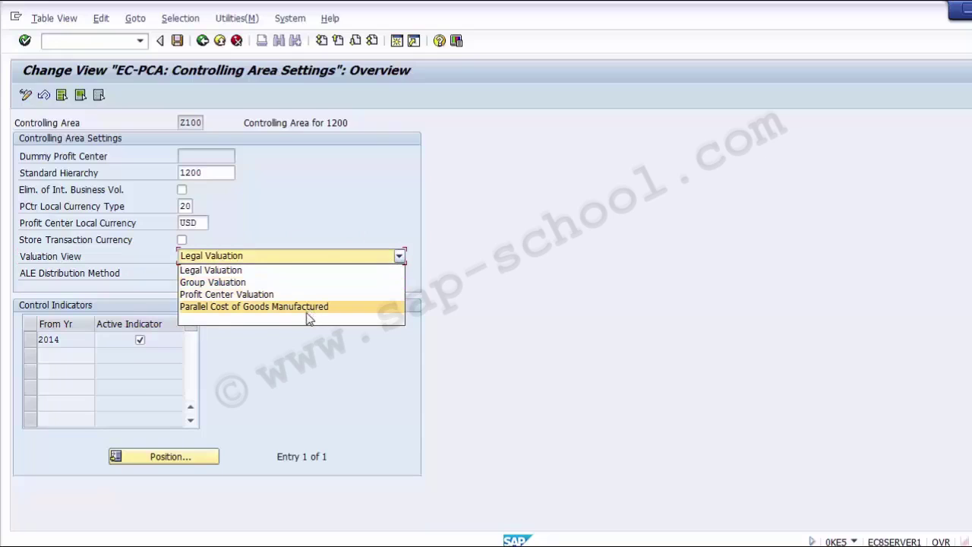
{"action": "left_click", "coordinate": [329, 213]}
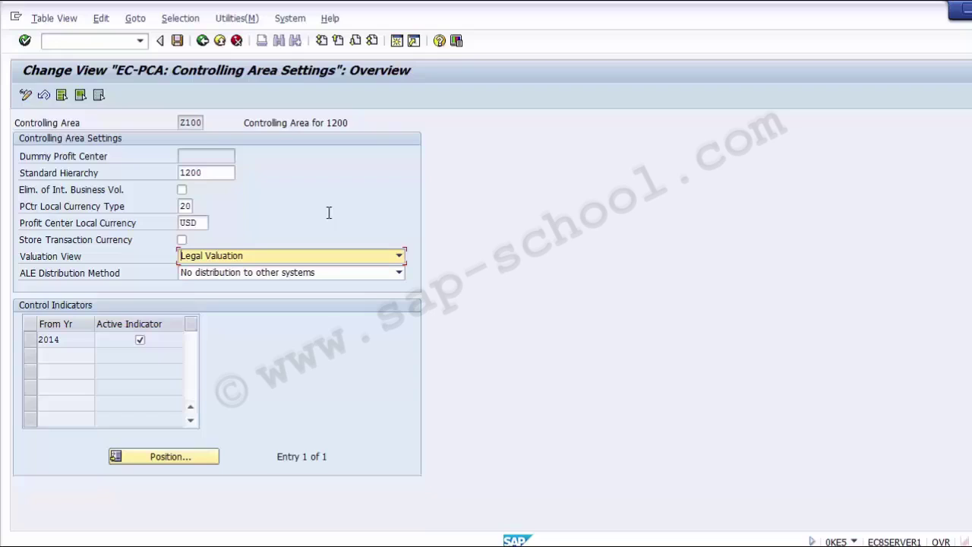
{"action": "left_click", "coordinate": [272, 261]}
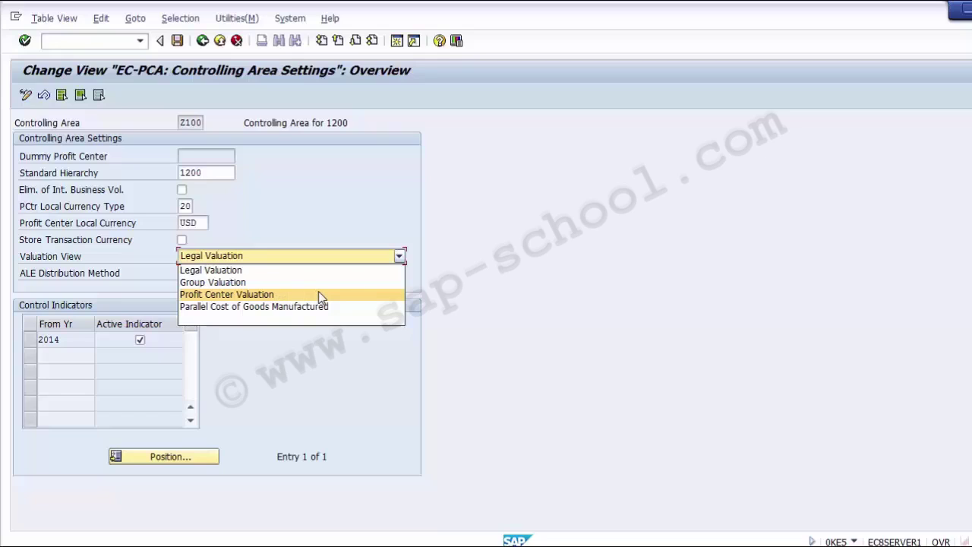
{"action": "left_click", "coordinate": [251, 273]}
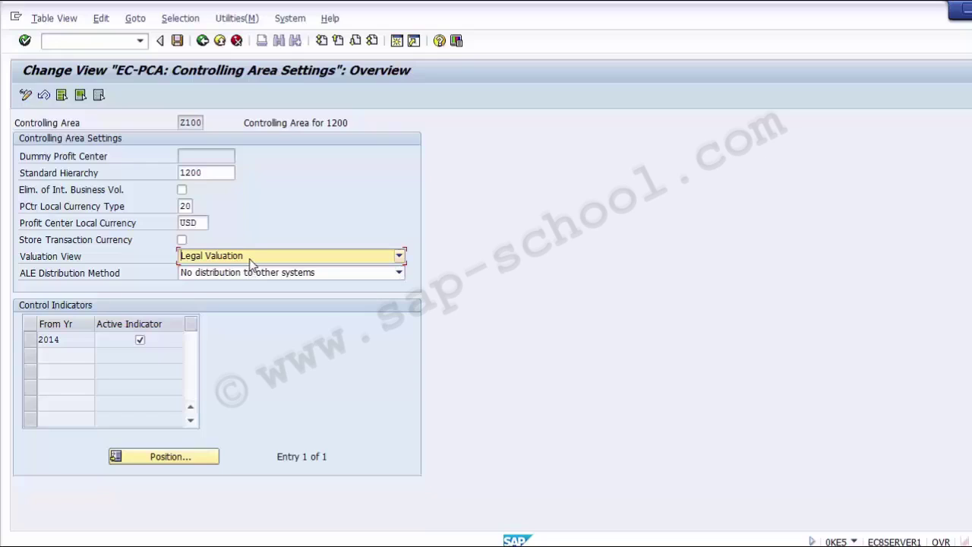
{"action": "left_click", "coordinate": [252, 262]}
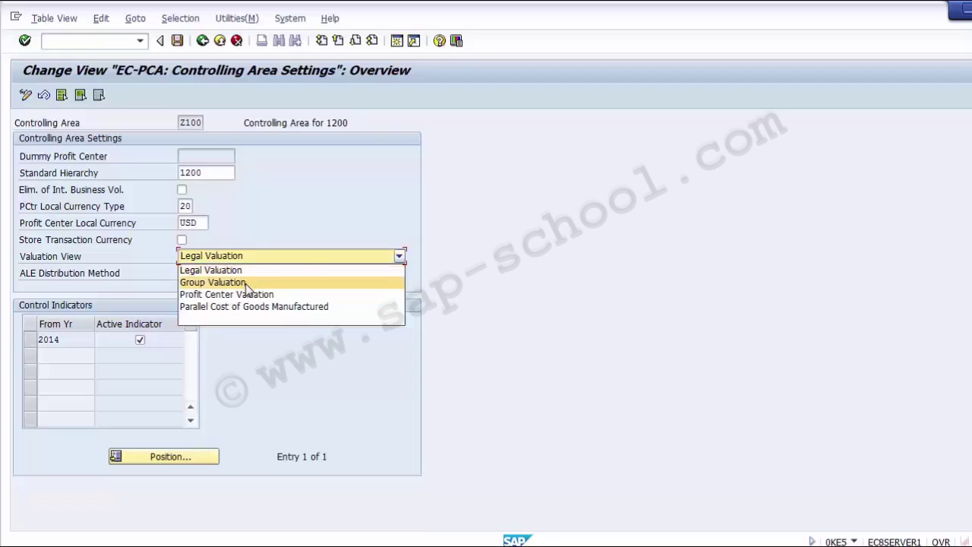
{"action": "left_click", "coordinate": [247, 283]}
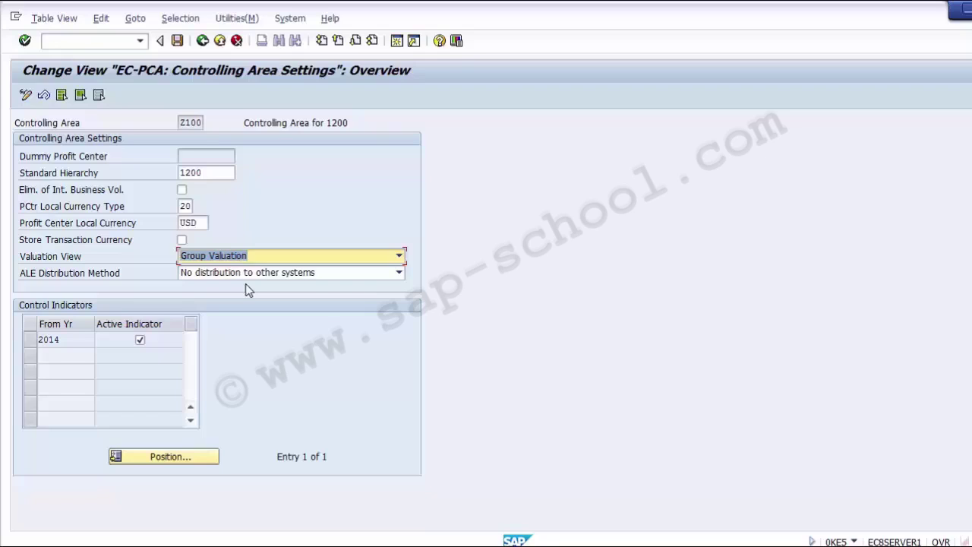
{"action": "left_click", "coordinate": [250, 258]}
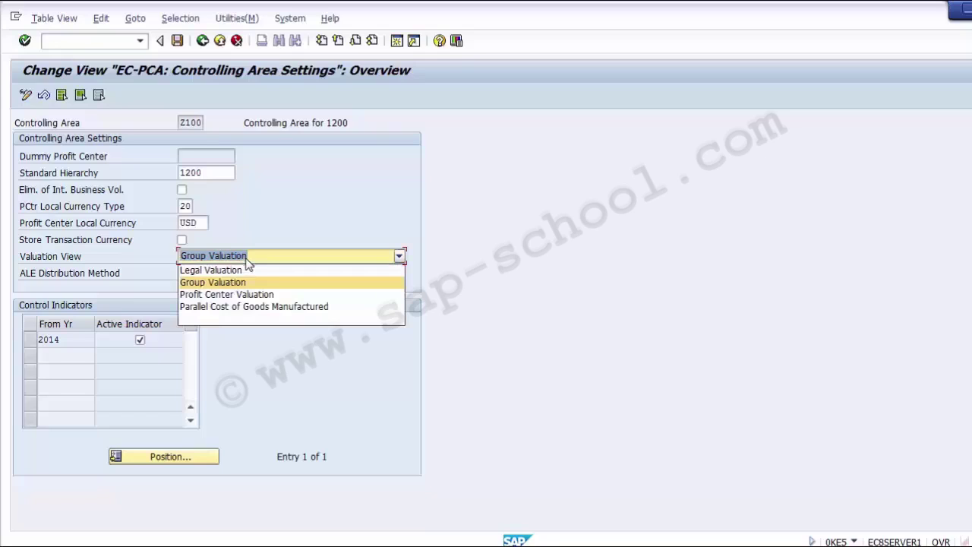
{"action": "left_click", "coordinate": [252, 297]}
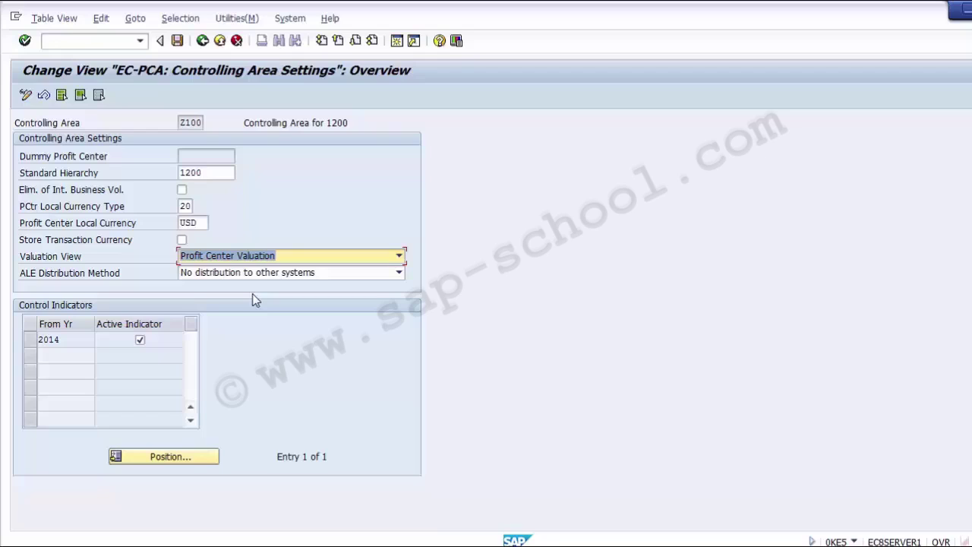
{"action": "left_click", "coordinate": [306, 258]}
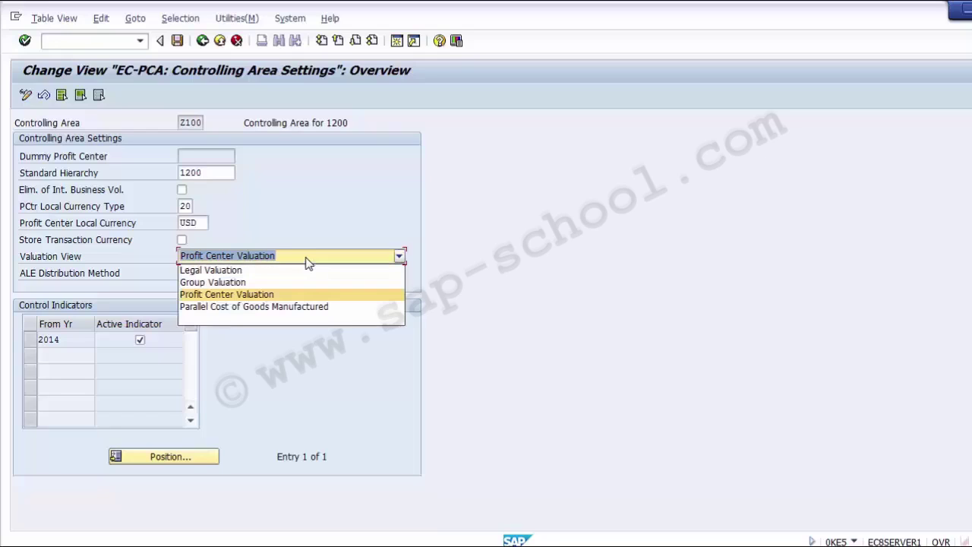
{"action": "left_click", "coordinate": [273, 271]}
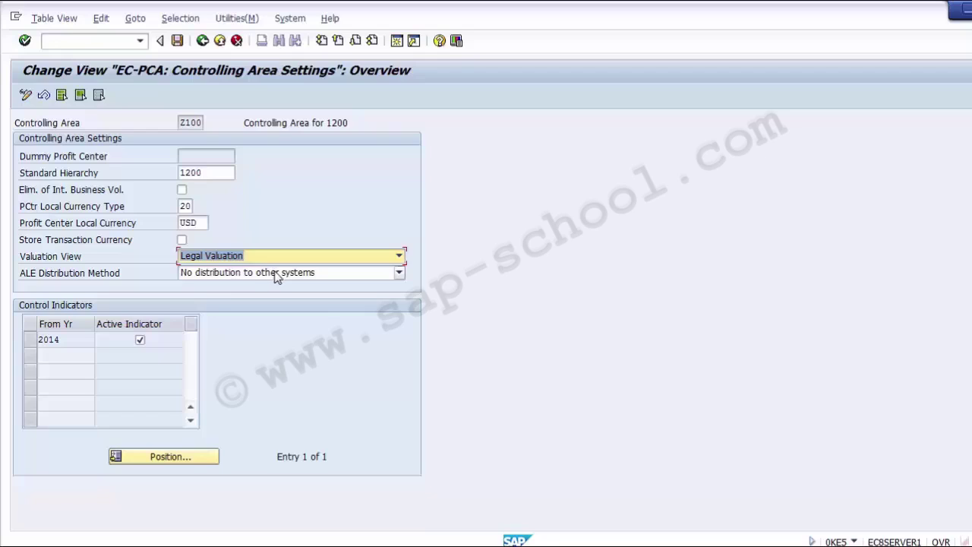
{"action": "left_click", "coordinate": [276, 275]}
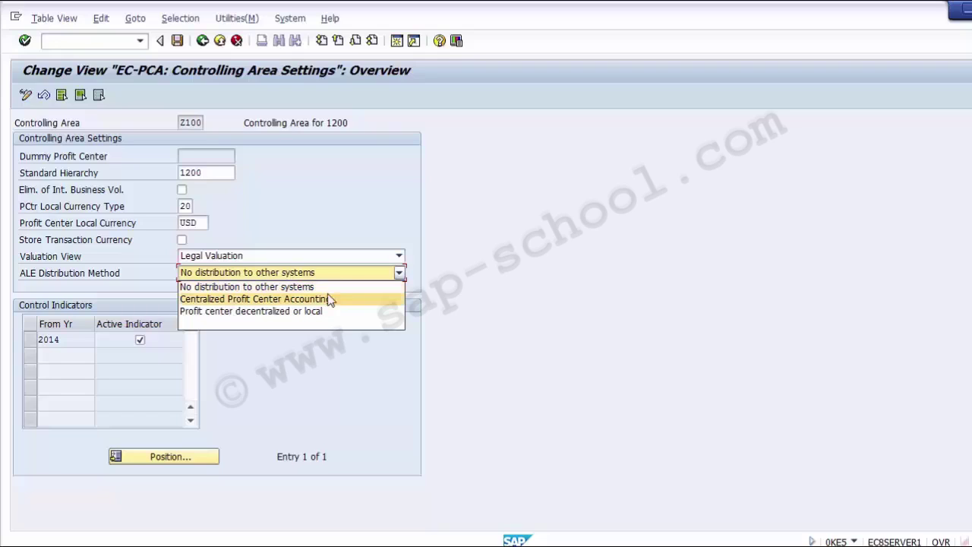
{"action": "left_click", "coordinate": [308, 287]}
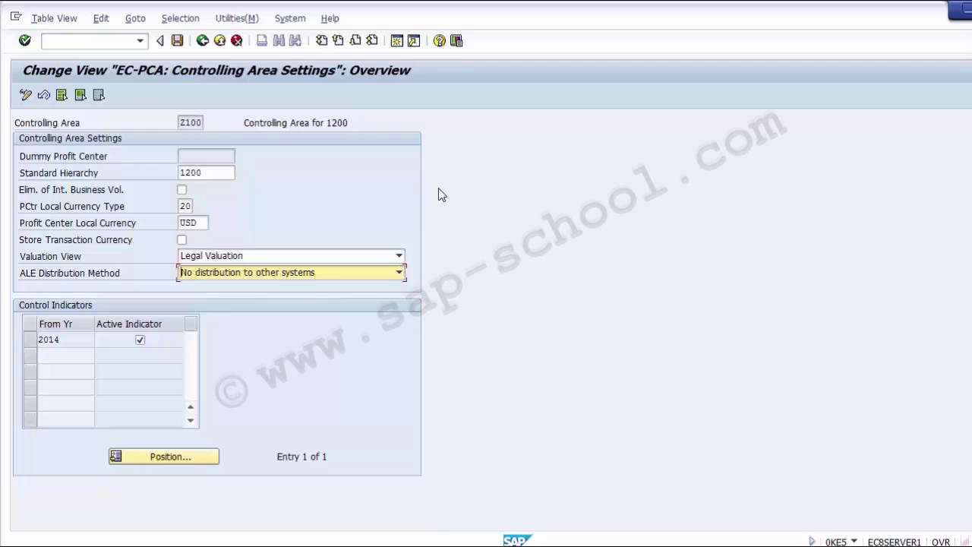
{"action": "left_click", "coordinate": [218, 175]}
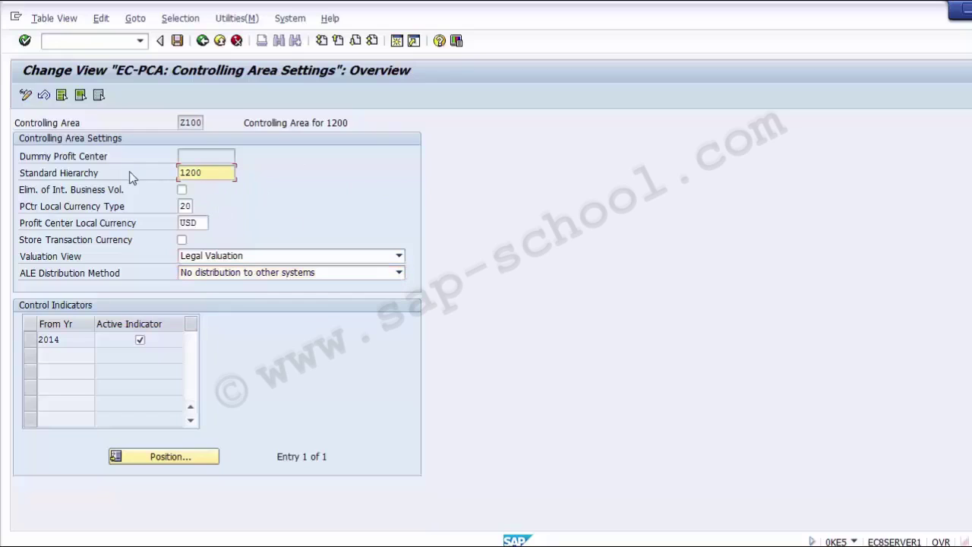
{"action": "left_click", "coordinate": [64, 175]}
{"action": "left_click", "coordinate": [227, 173]}
{"action": "left_click", "coordinate": [186, 207]}
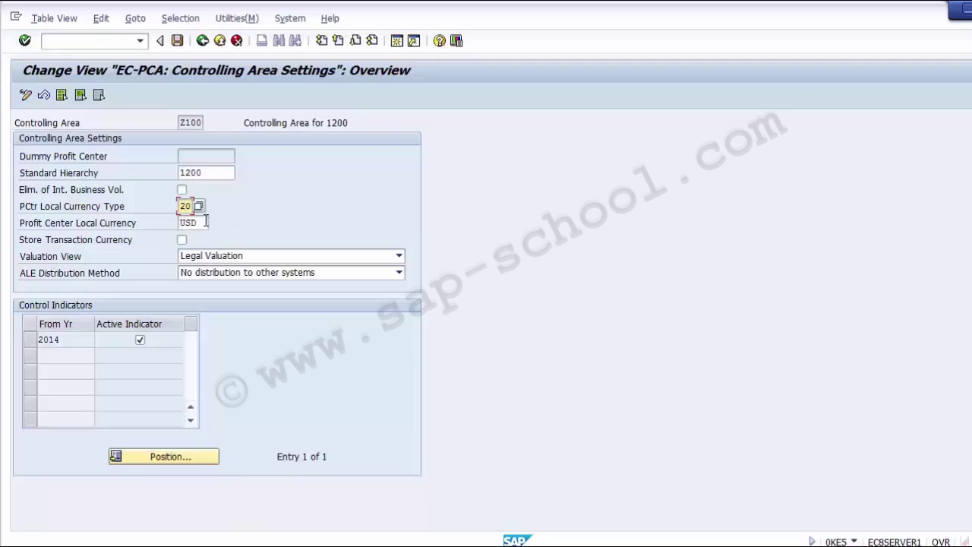
{"action": "left_click", "coordinate": [204, 222]}
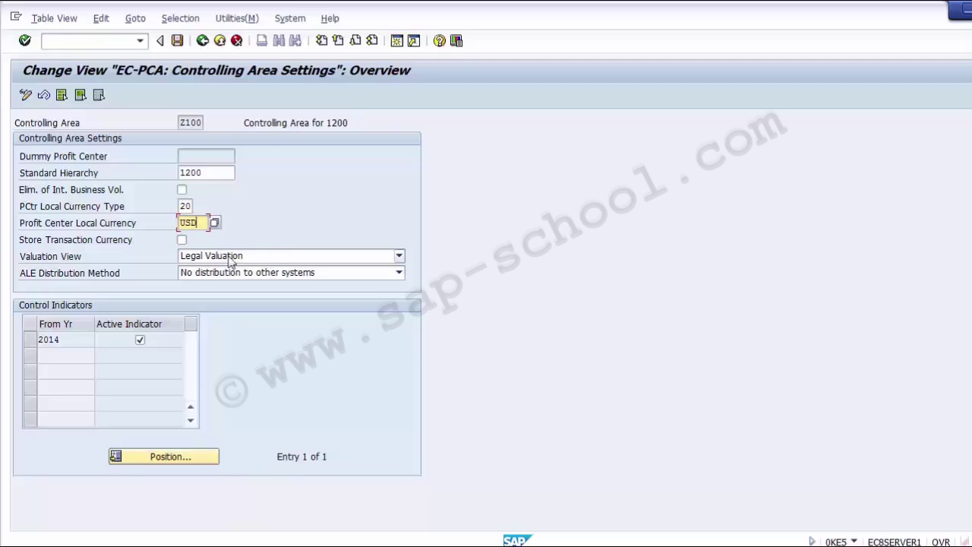
{"action": "left_click", "coordinate": [102, 277]}
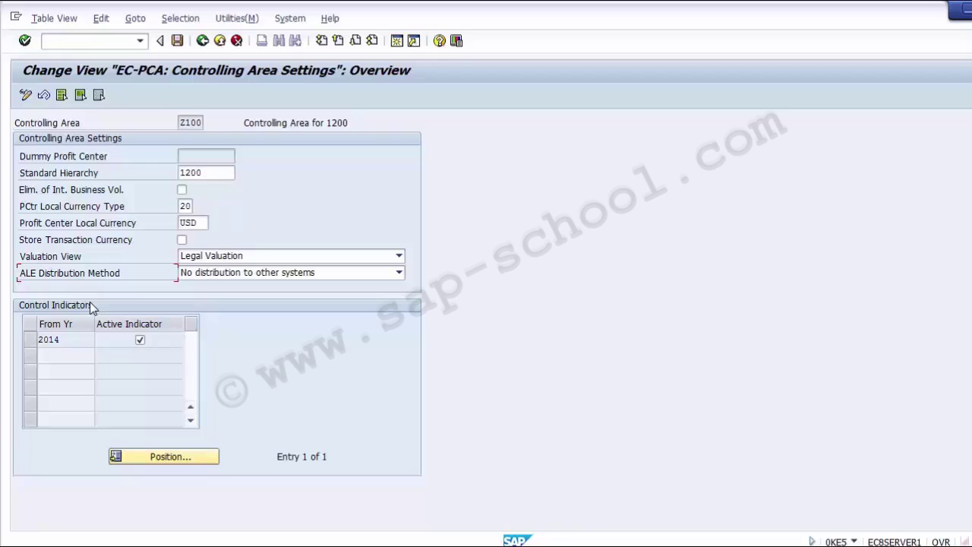
Tick the 2014 active indicator and save the Z100 controlling area settings.
{"action": "left_click", "coordinate": [57, 340]}
{"action": "left_click", "coordinate": [149, 343]}
{"action": "key", "text": "space"}
{"action": "left_click", "coordinate": [178, 42]}
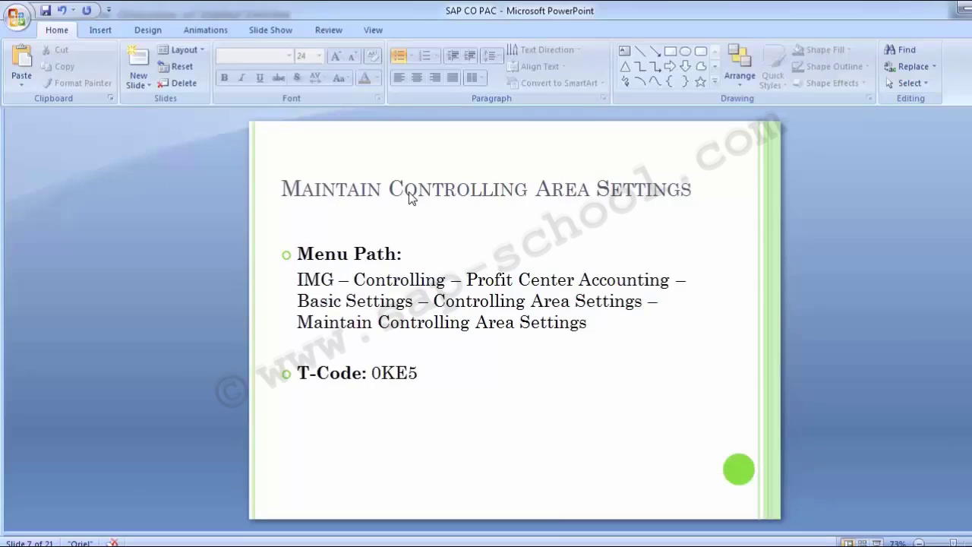
Scroll to slide 8, Define Dummy Profit Center, with T-Code KE59.
{"action": "scroll", "coordinate": [410, 198], "scroll_direction": "down", "scroll_amount": 1}
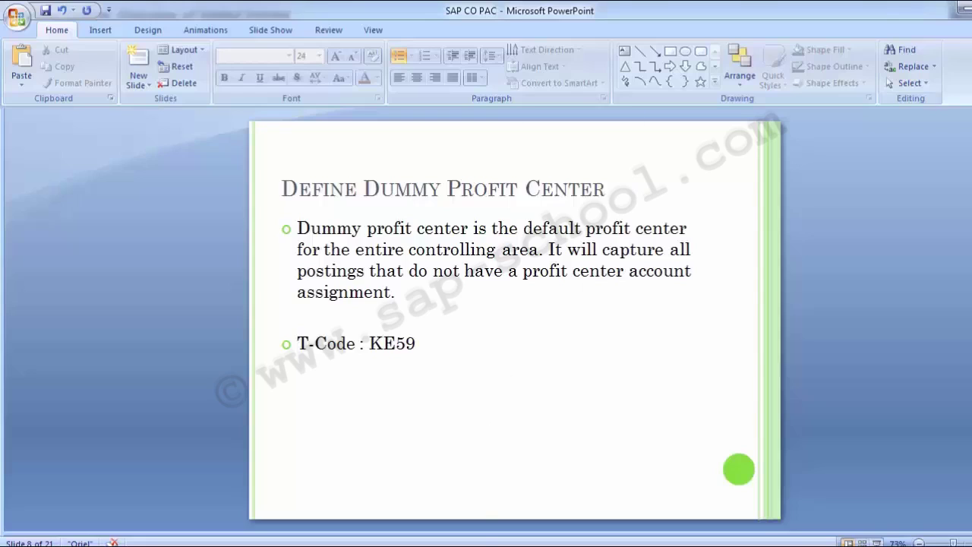
Start transaction KE59 in SAP and enter DUMMY as the dummy profit center.
{"action": "mouse_move", "coordinate": [456, 543]}
{"action": "left_click", "coordinate": [689, 490]}
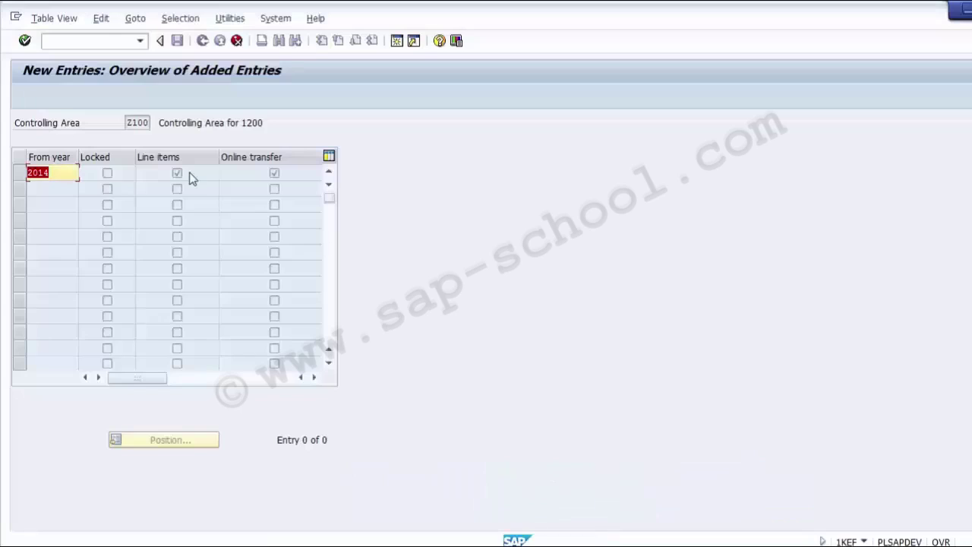
{"action": "left_click", "coordinate": [113, 39]}
{"action": "type", "text": "/n"}
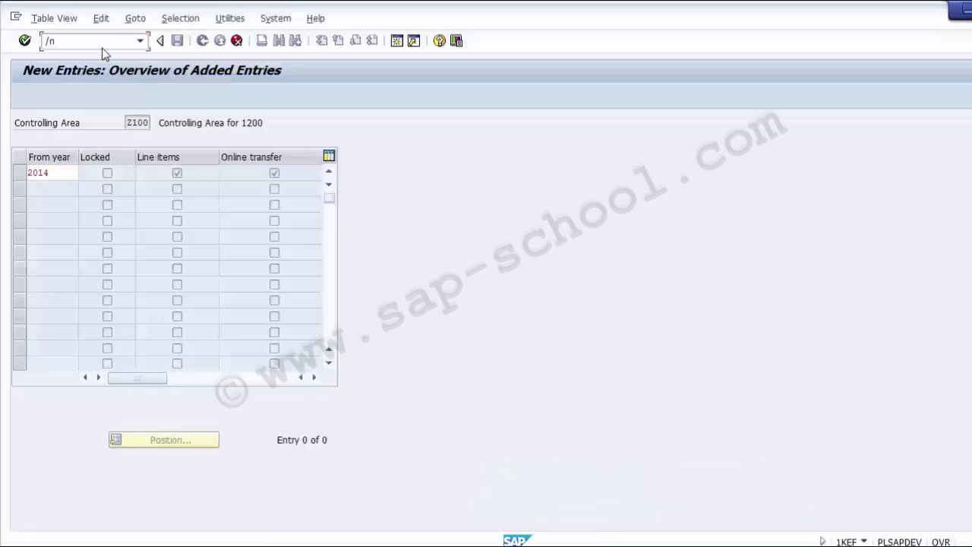
{"action": "type", "text": "KE"}
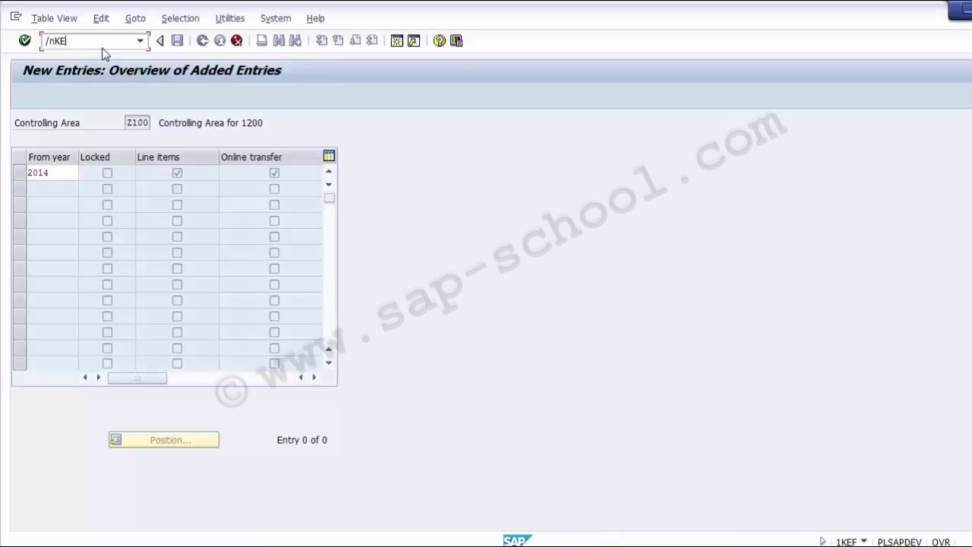
{"action": "type", "text": "59"}
{"action": "key", "text": "Return"}
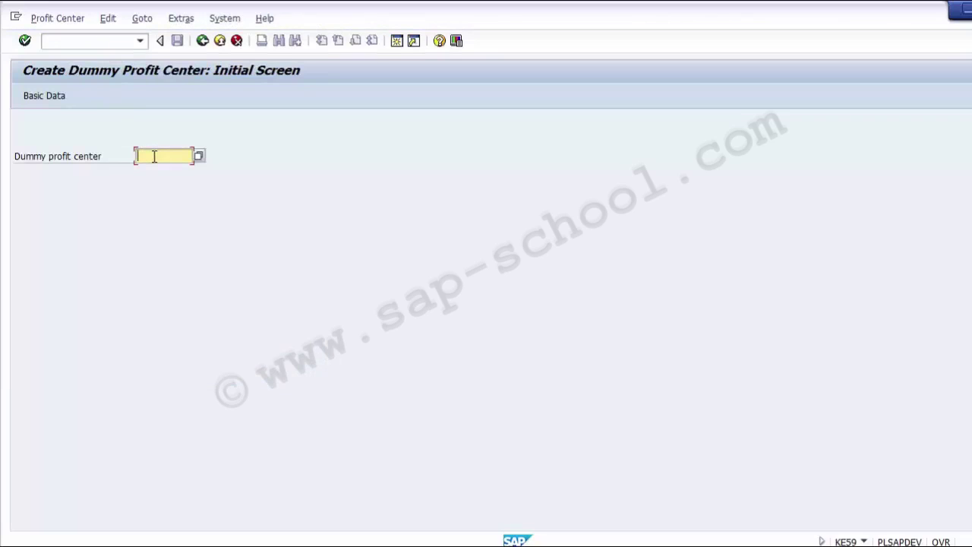
{"action": "type", "text": "DUMMY"}
On the Basic Data screen, name the profit center 'Dummy Profit Center'.
{"action": "double_click", "coordinate": [154, 157]}
{"action": "left_click", "coordinate": [51, 99]}
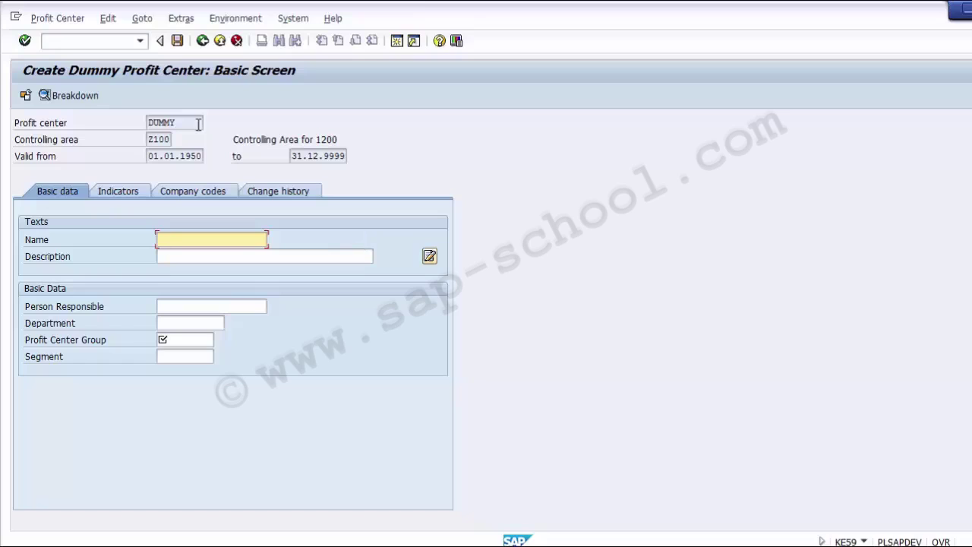
{"action": "left_click_drag", "start_coordinate": [190, 122], "coordinate": [170, 140]}
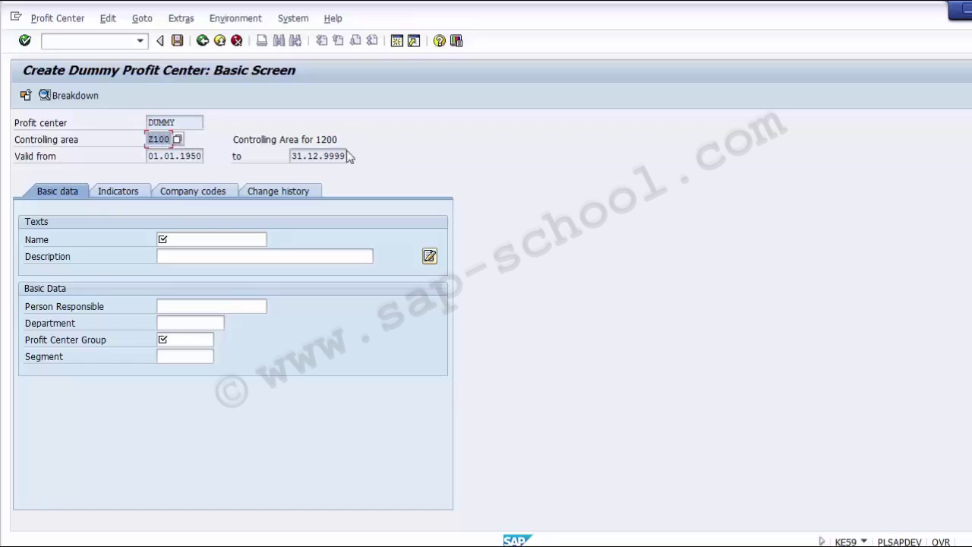
{"action": "left_click", "coordinate": [196, 238]}
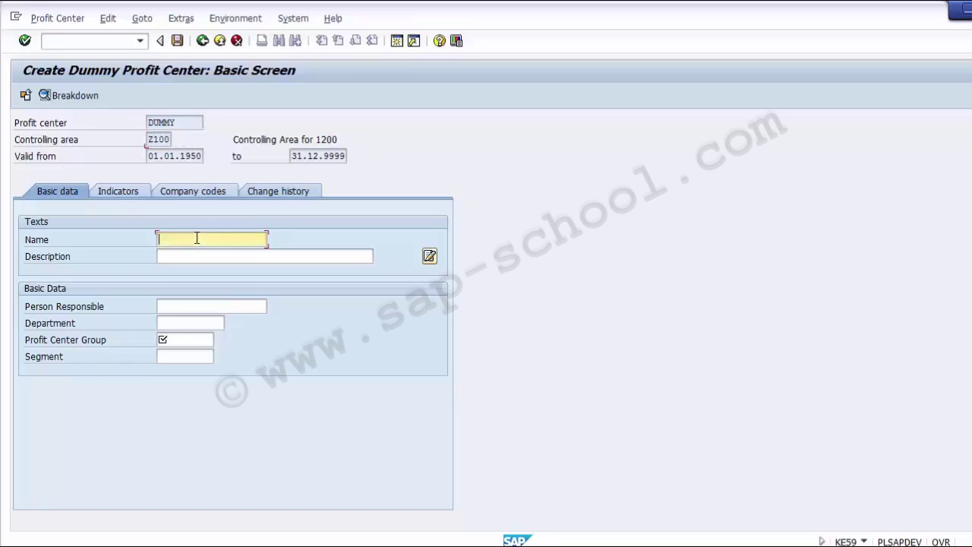
{"action": "type", "text": "Dmmy Profit Center"}
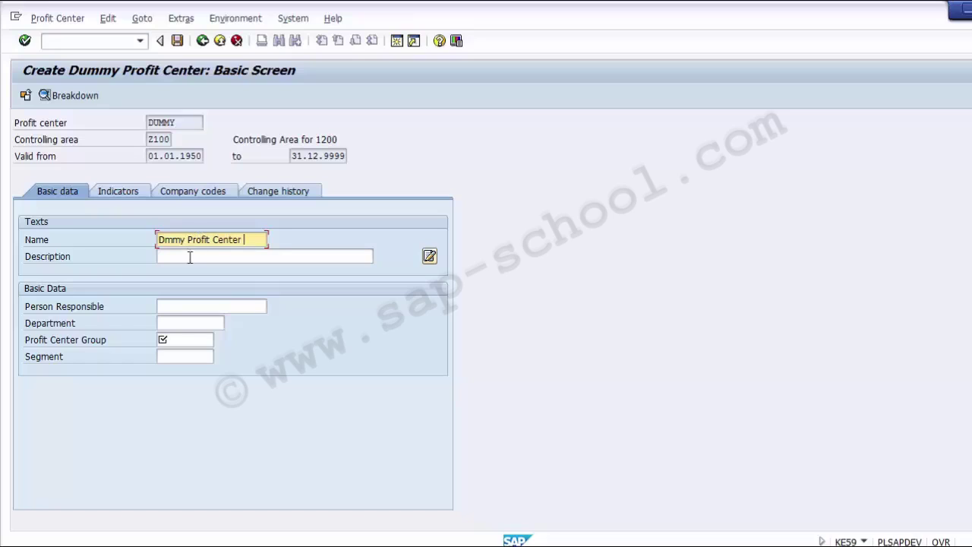
{"action": "left_click", "coordinate": [164, 239]}
{"action": "type", "text": "u"}
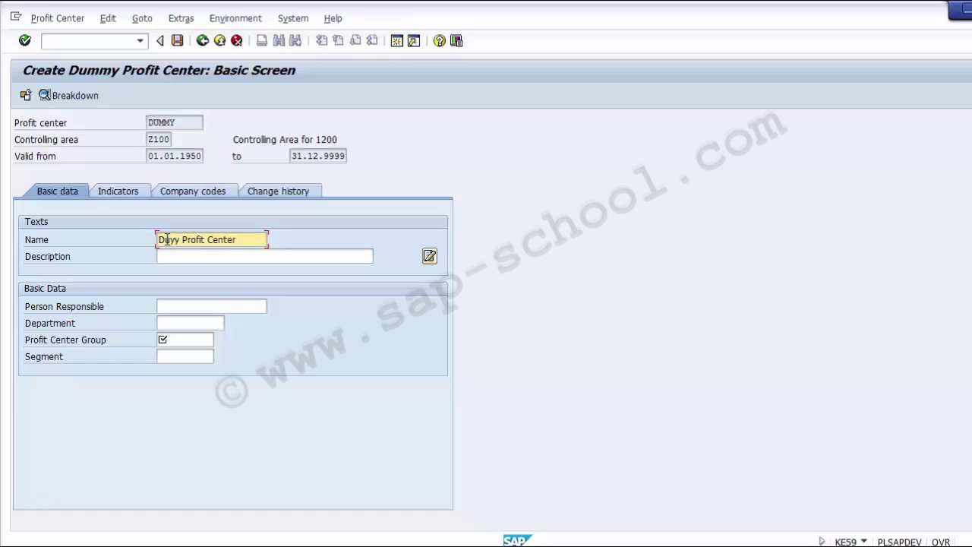
{"action": "key", "text": "Insert"}
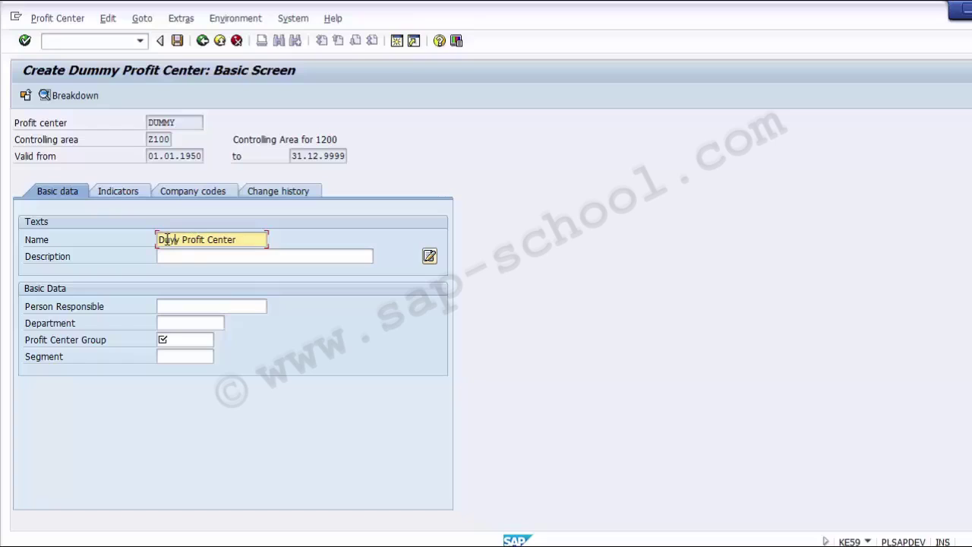
{"action": "type", "text": "mm"}
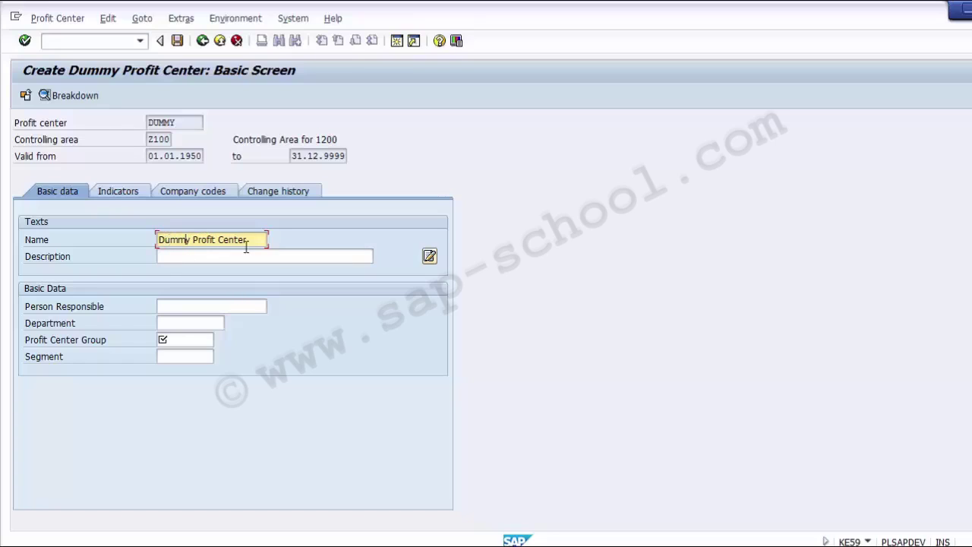
{"action": "left_click_drag", "start_coordinate": [254, 240], "coordinate": [142, 238]}
{"action": "key", "text": "ctrl+c"}
Set the description to 'Dummy Profit Center 2014' and the department to Controlling.
{"action": "left_click", "coordinate": [163, 259]}
{"action": "key", "text": "ctrl+v"}
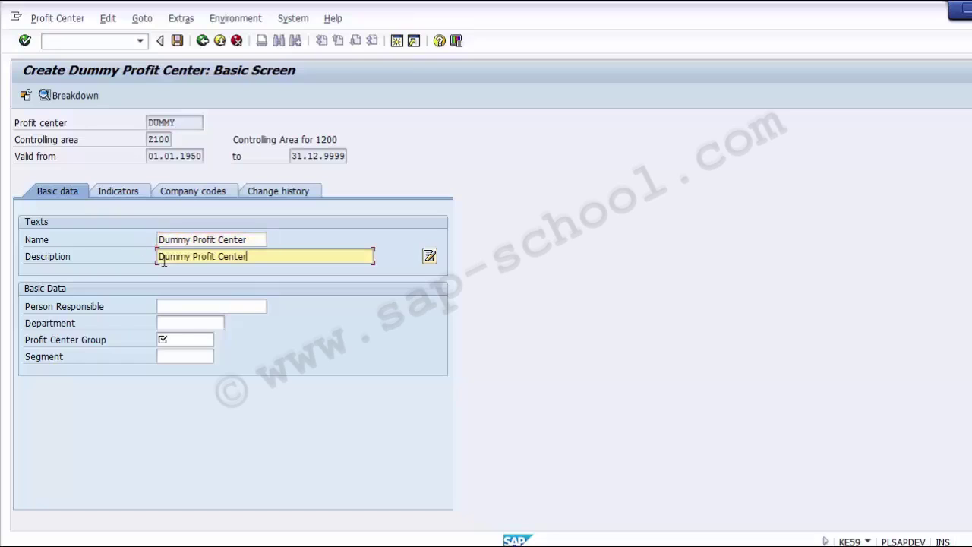
{"action": "type", "text": "2014"}
{"action": "left_click", "coordinate": [175, 307]}
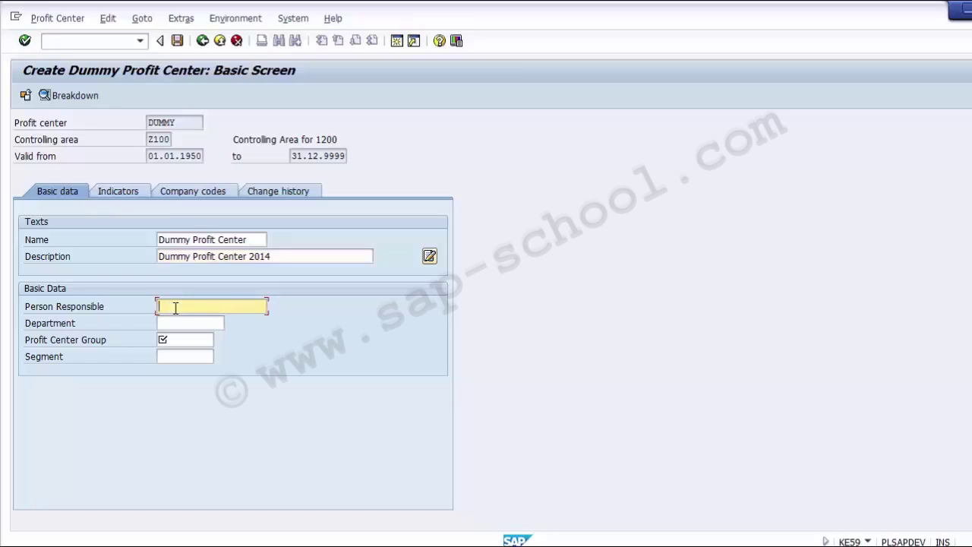
{"action": "left_click", "coordinate": [173, 326]}
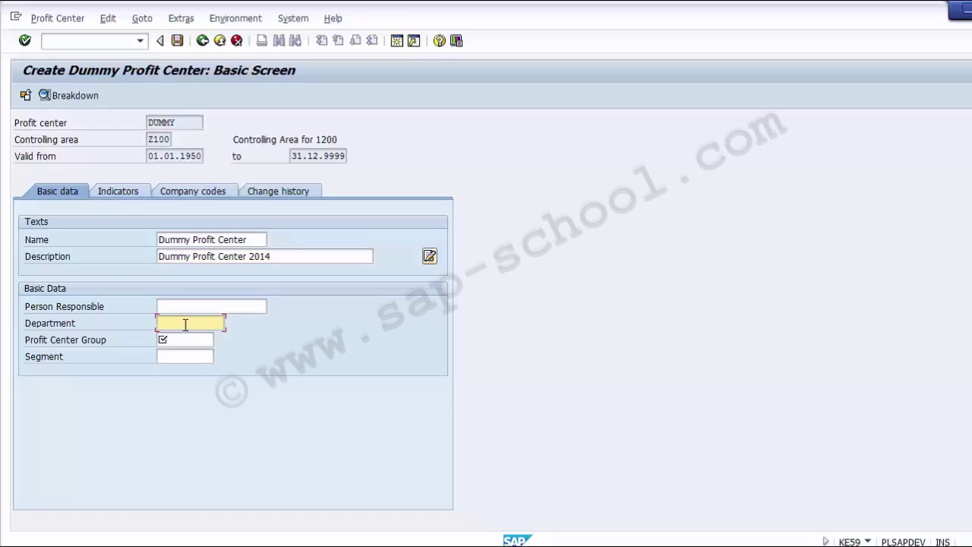
{"action": "type", "text": "Controlling"}
Assign profit center group 1200 and save the DUMMY profit center.
{"action": "left_click", "coordinate": [186, 339]}
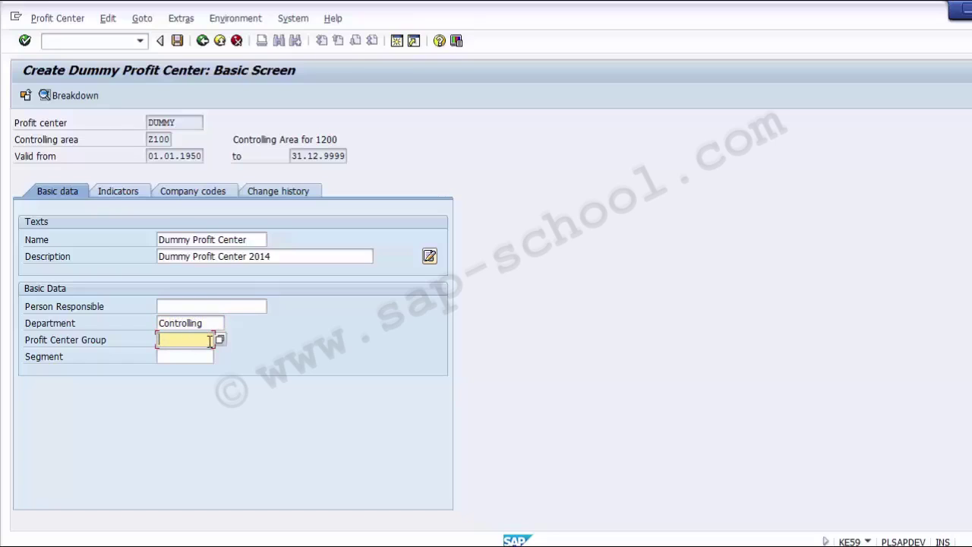
{"action": "type", "text": "1200"}
{"action": "key", "text": "Return"}
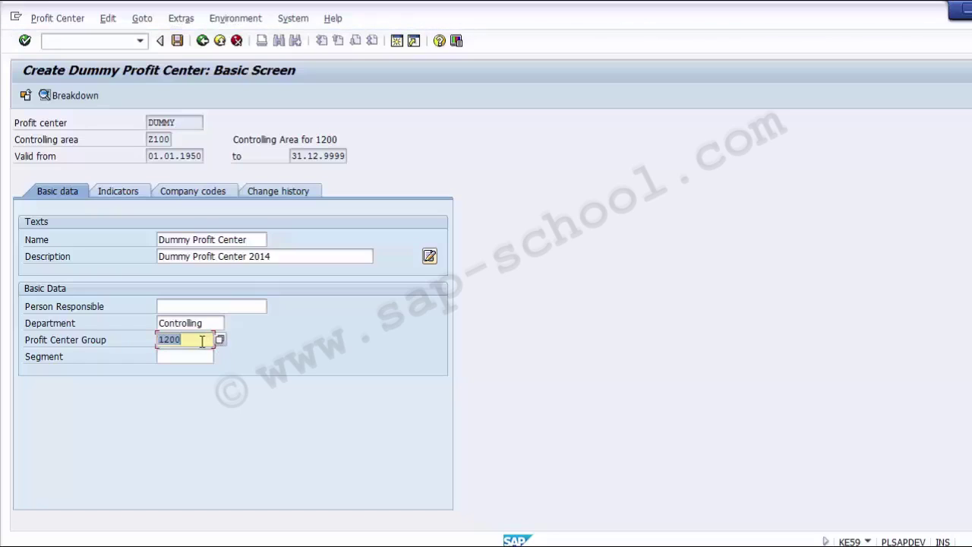
{"action": "left_click", "coordinate": [198, 341]}
{"action": "left_click_drag", "start_coordinate": [197, 341], "coordinate": [146, 339]}
{"action": "left_click", "coordinate": [114, 347]}
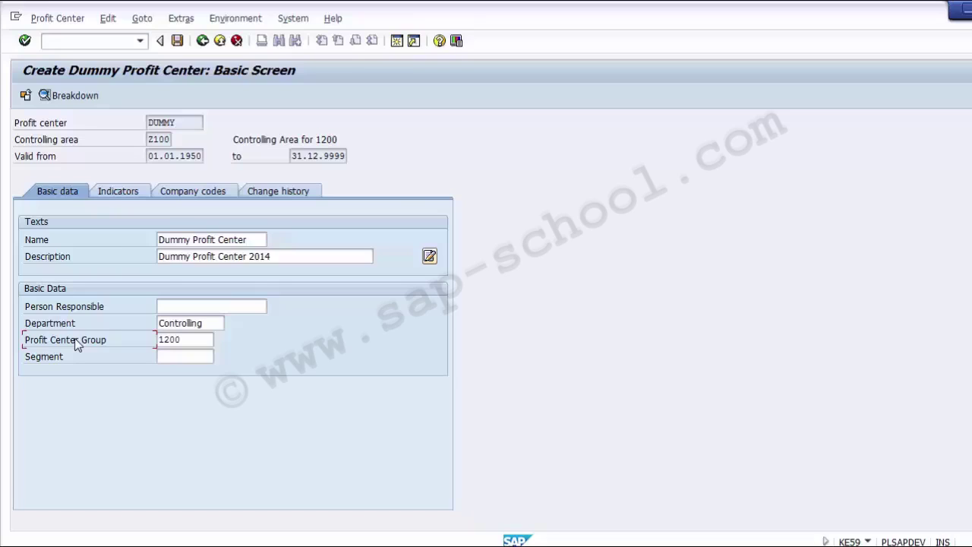
{"action": "left_click", "coordinate": [203, 341]}
{"action": "left_click_drag", "start_coordinate": [185, 340], "coordinate": [158, 340]}
{"action": "left_click", "coordinate": [191, 340]}
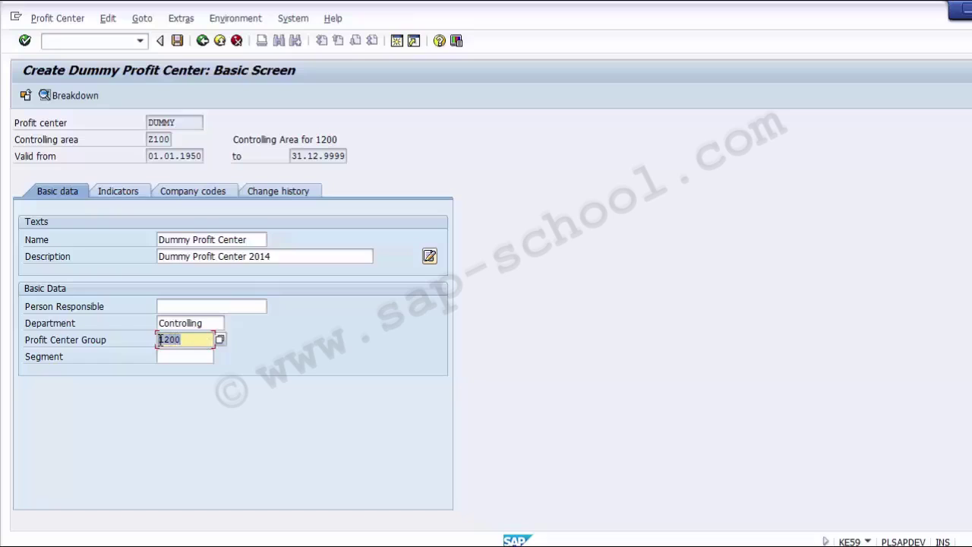
{"action": "left_click", "coordinate": [86, 342]}
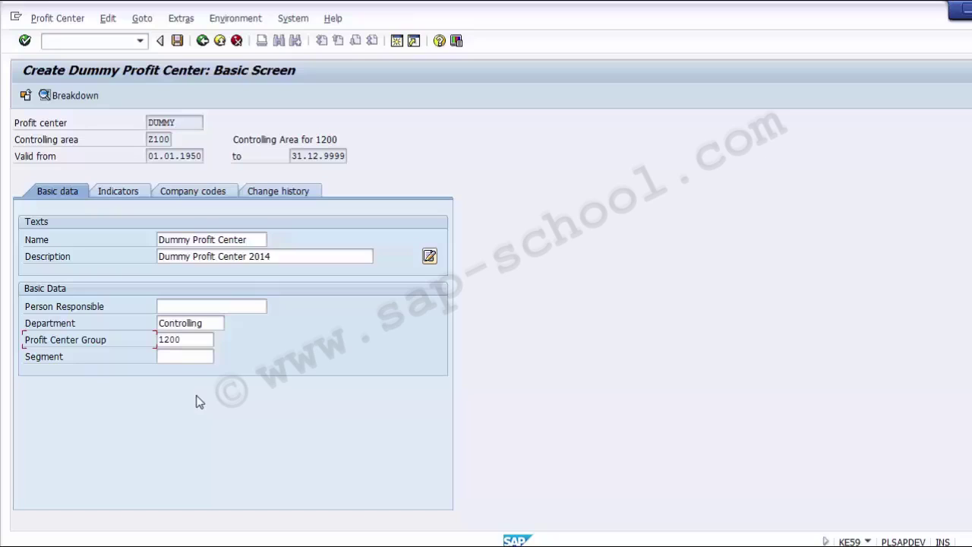
{"action": "left_click", "coordinate": [177, 41]}
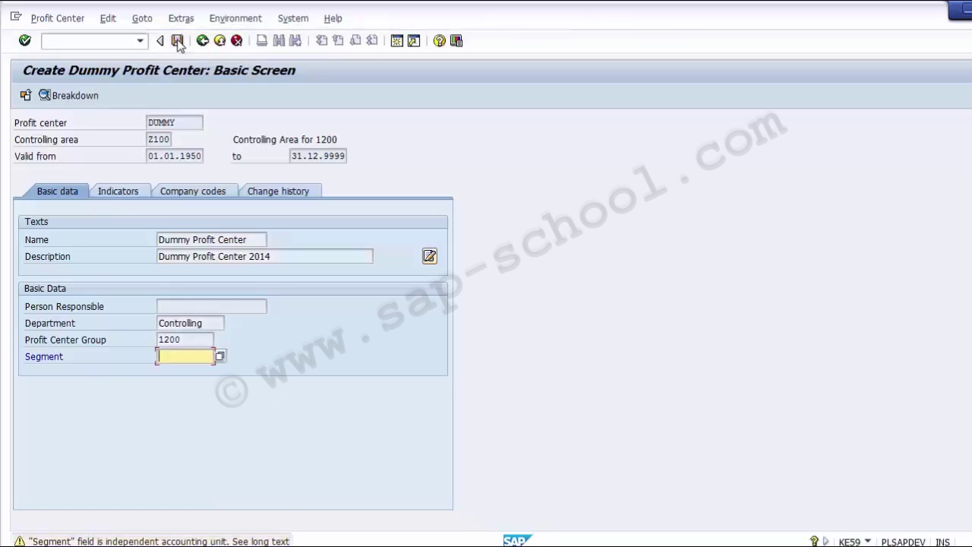
Choose segment 1000 Common from the segment value list and save the DUMMY profit center.
{"action": "left_click", "coordinate": [221, 357]}
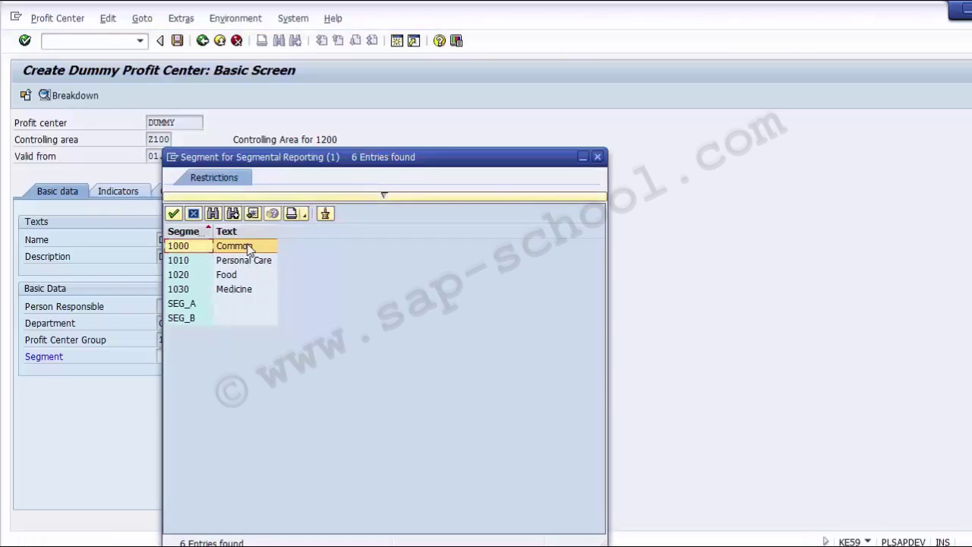
{"action": "left_click", "coordinate": [250, 249]}
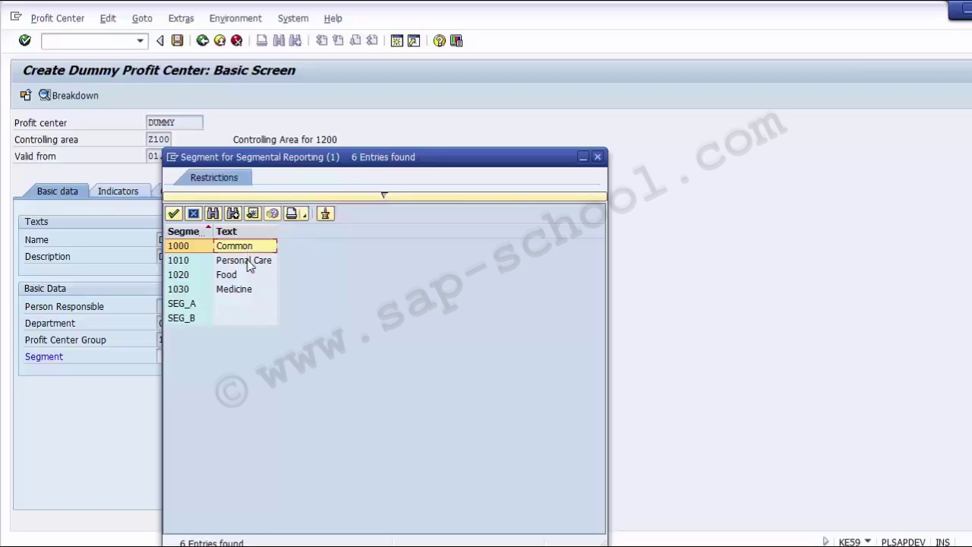
{"action": "left_click", "coordinate": [249, 262]}
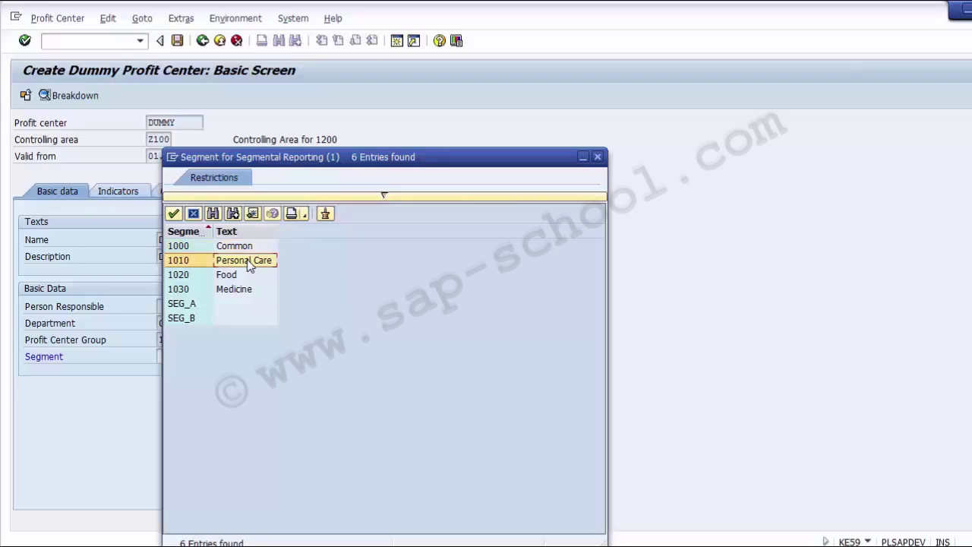
{"action": "left_click", "coordinate": [245, 305]}
{"action": "left_click", "coordinate": [195, 252]}
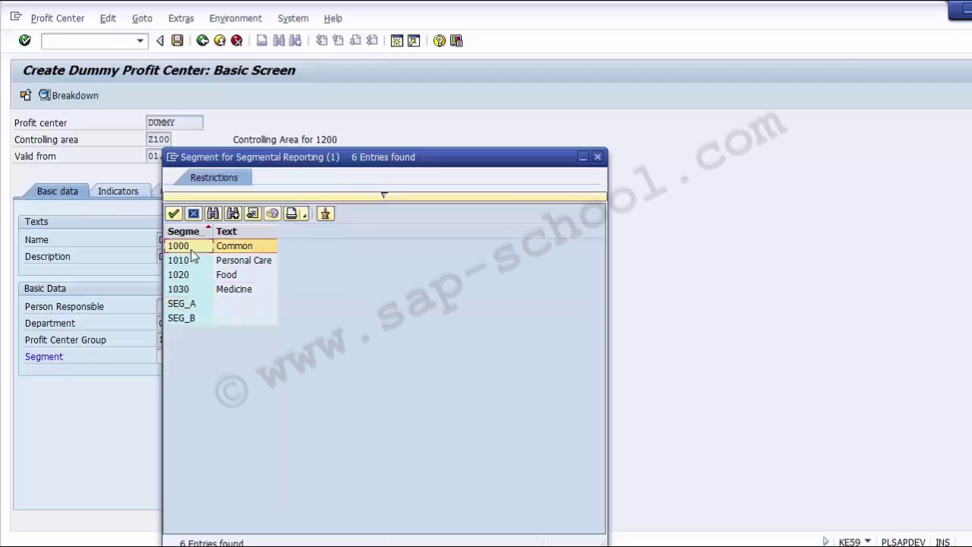
{"action": "double_click", "coordinate": [227, 252]}
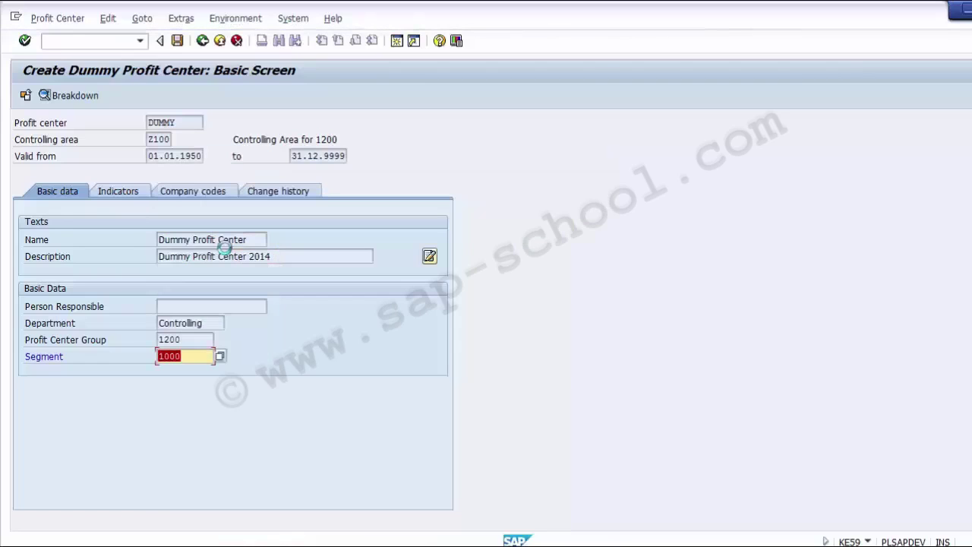
{"action": "left_click", "coordinate": [179, 42]}
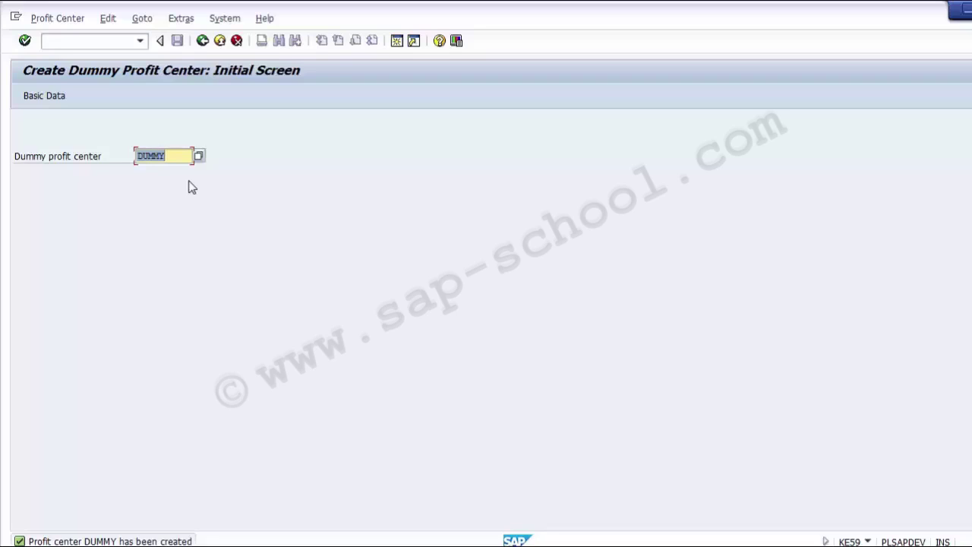
Confirm the DUMMY profit center ID and back out of the creation screen.
{"action": "key", "text": "Return"}
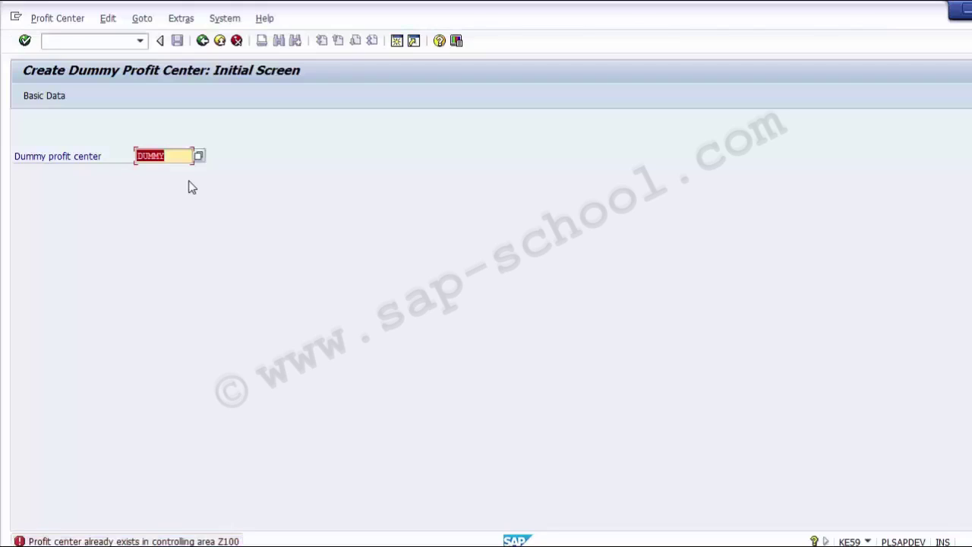
{"action": "left_click", "coordinate": [34, 96]}
{"action": "left_click", "coordinate": [202, 41]}
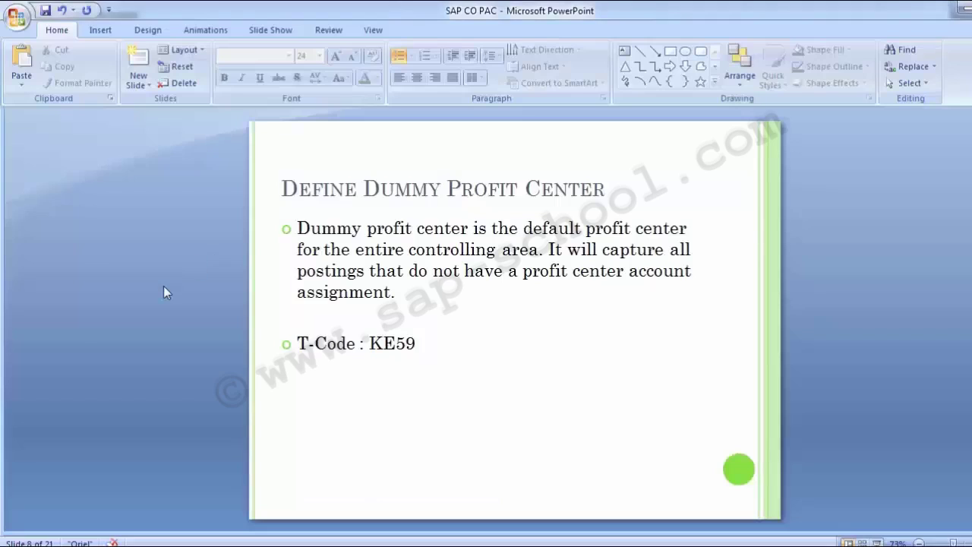
Advance to the Set Control Parameters for Actual Data slide (T-Code 1KEF), then return to SAP.
{"action": "key", "text": "Page_Down"}
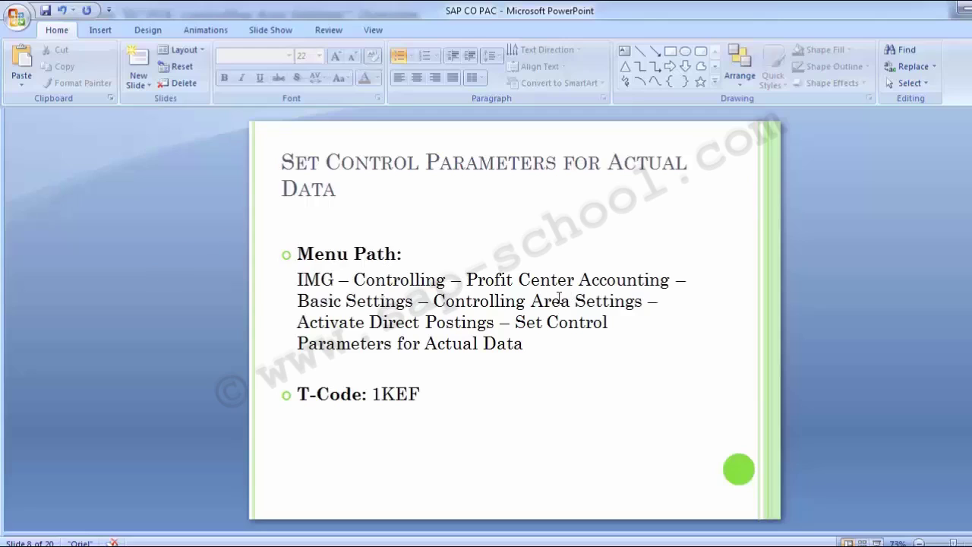
{"action": "key", "text": "alt"}
{"action": "mouse_move", "coordinate": [445, 546]}
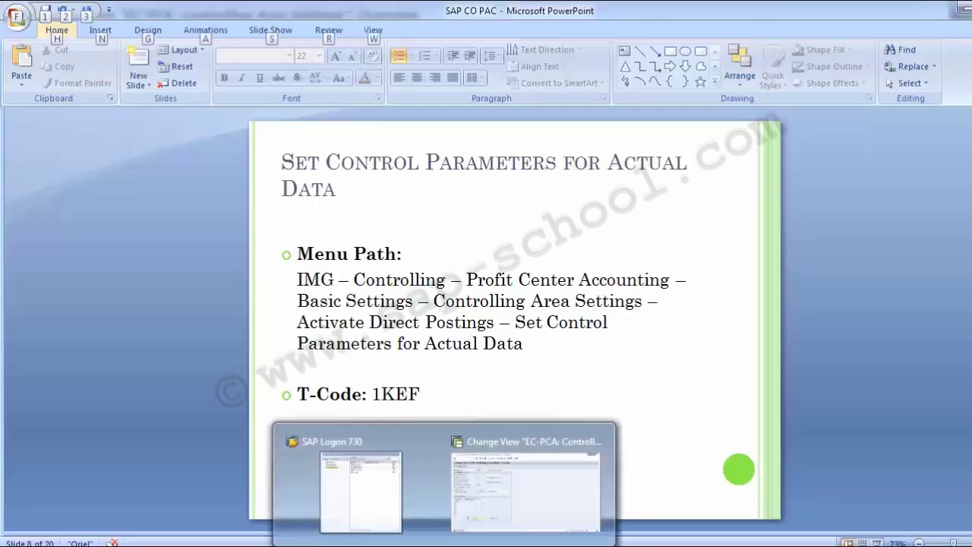
{"action": "left_click", "coordinate": [589, 440]}
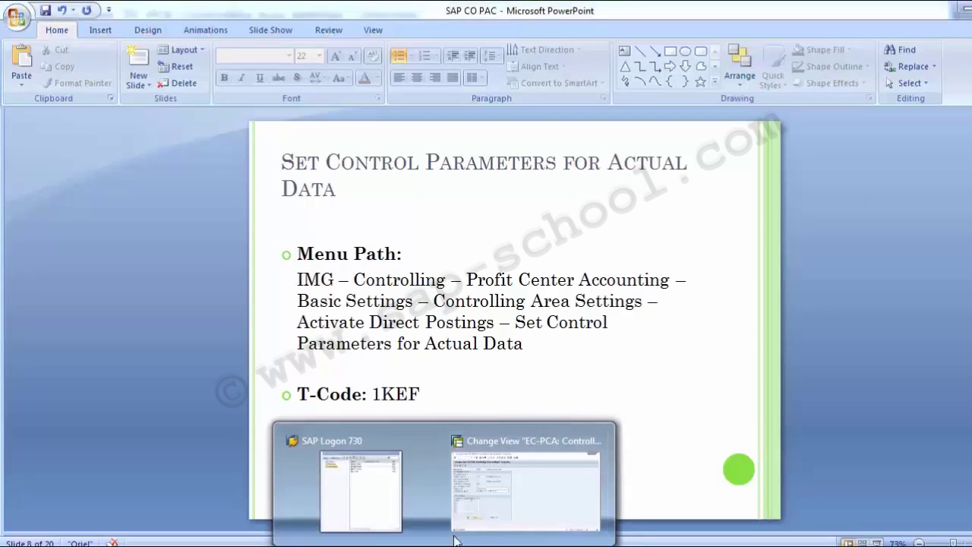
Return to the IMG tree and expand Basic Settings > Controlling Area Settings, checking against the slide.
{"action": "left_click", "coordinate": [203, 41]}
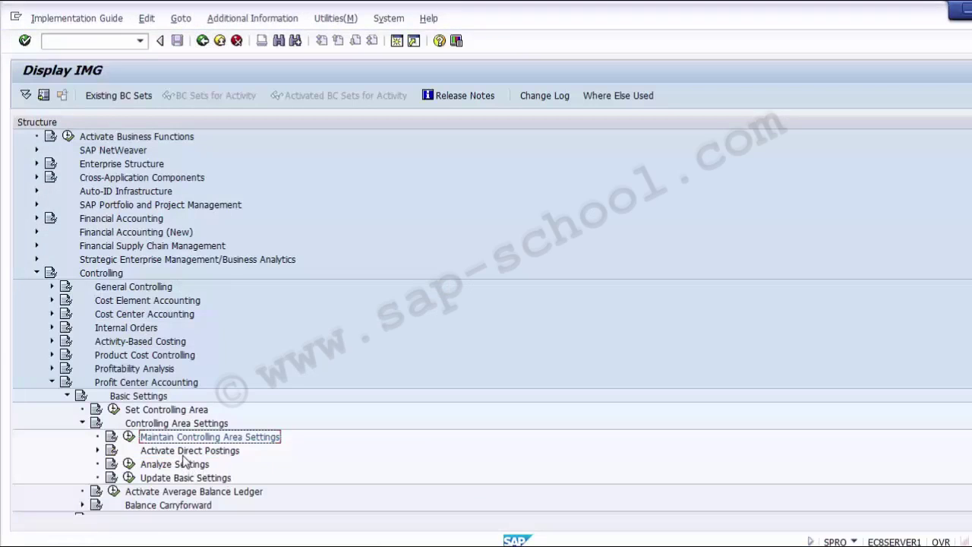
{"action": "key", "text": "alt+Tab"}
{"action": "key", "text": "alt+Tab"}
{"action": "left_click", "coordinate": [82, 423]}
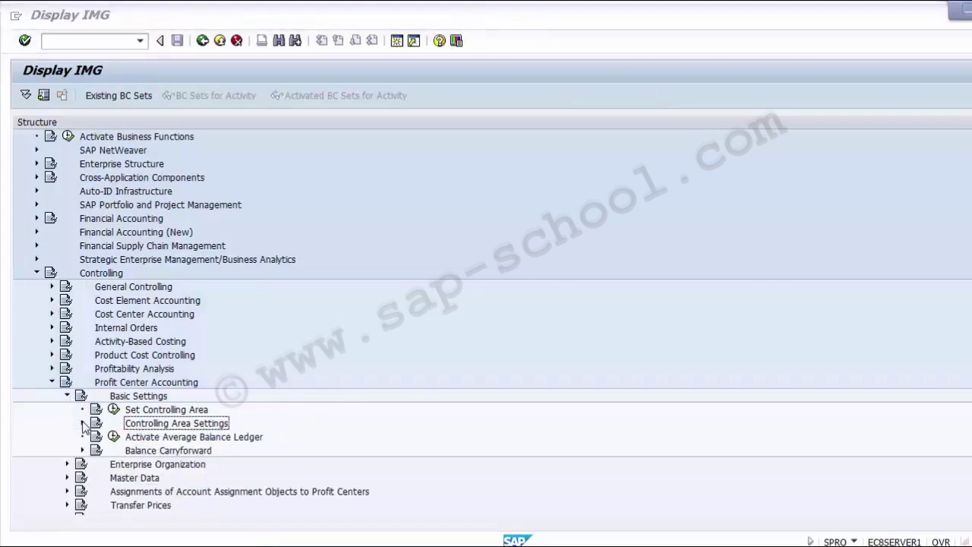
{"action": "key", "text": "alt+Tab"}
{"action": "key", "text": "alt+Tab"}
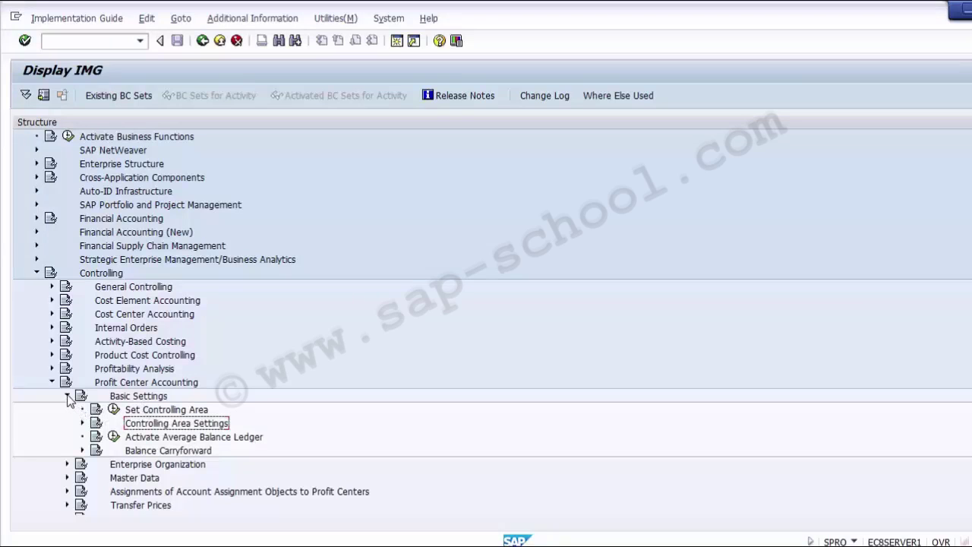
{"action": "left_click", "coordinate": [136, 397]}
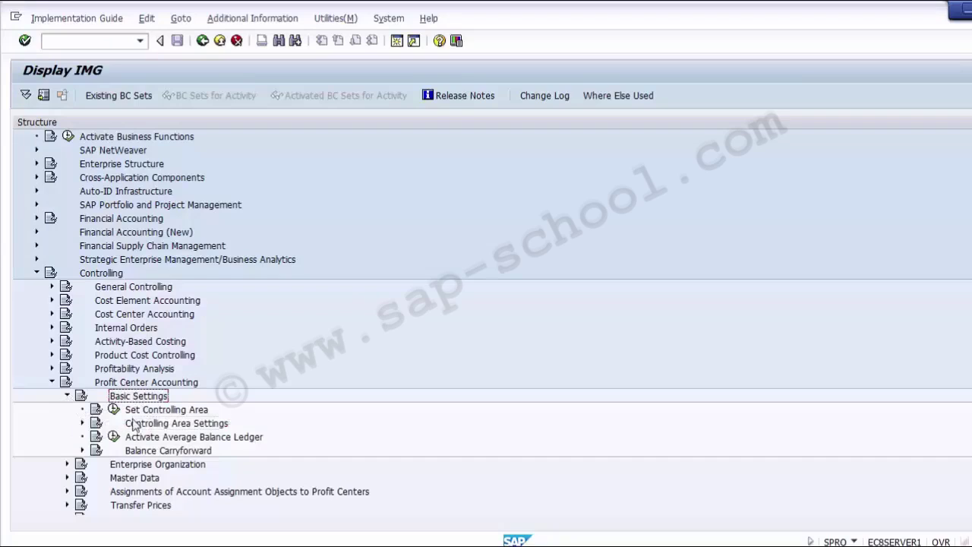
{"action": "left_click", "coordinate": [159, 425]}
{"action": "left_click", "coordinate": [82, 423]}
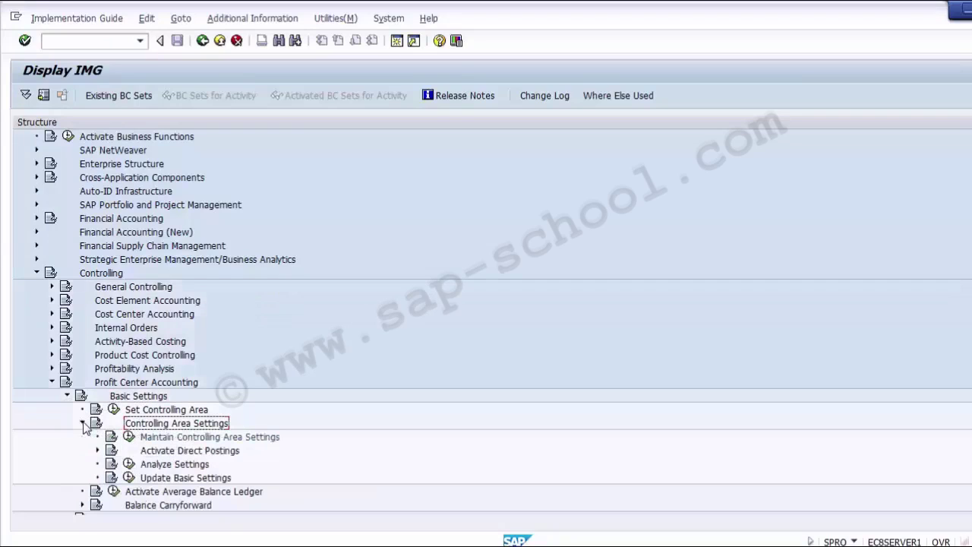
{"action": "left_click", "coordinate": [190, 452]}
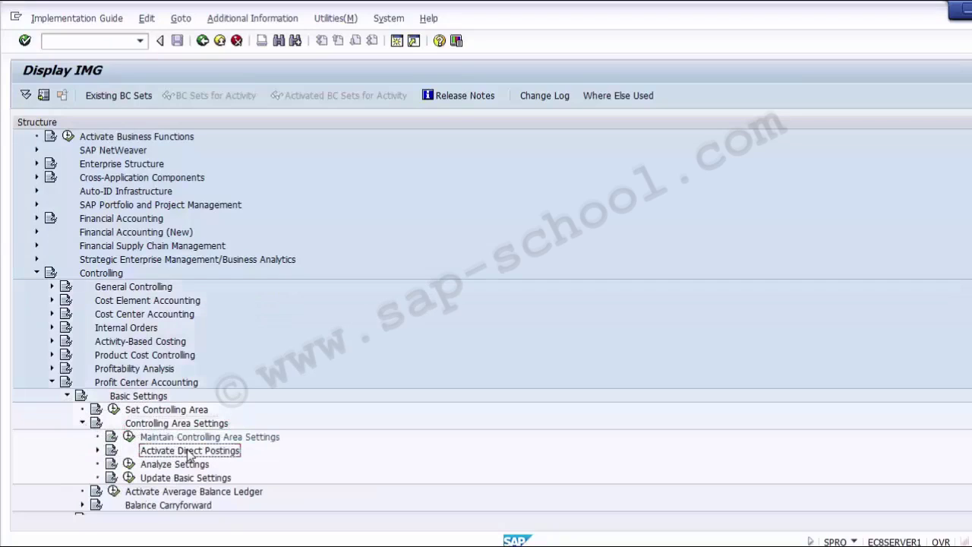
{"action": "key", "text": "alt+Tab"}
{"action": "key", "text": "alt+Tab"}
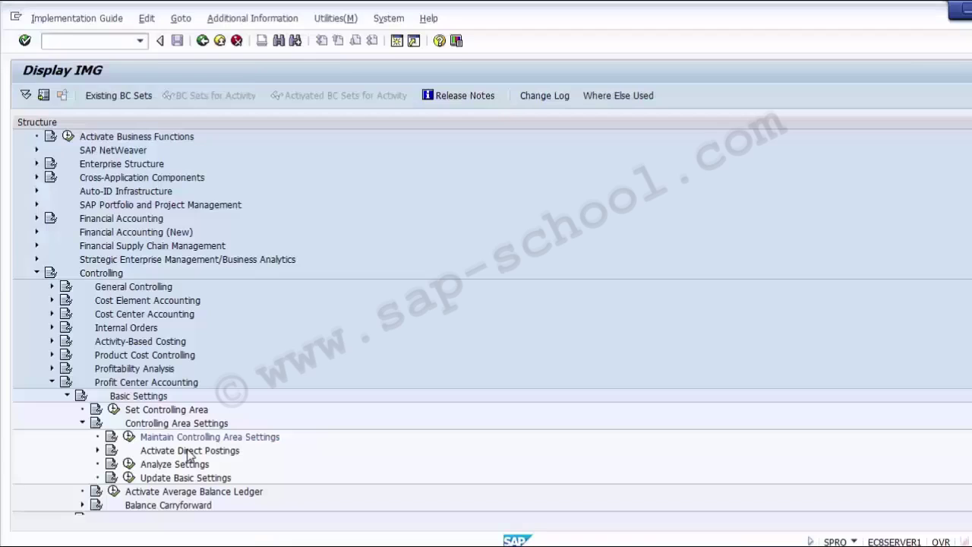
Expand Activate Direct Postings and trace the path down to Set Control Parameters for Actual Data.
{"action": "left_click", "coordinate": [98, 451]}
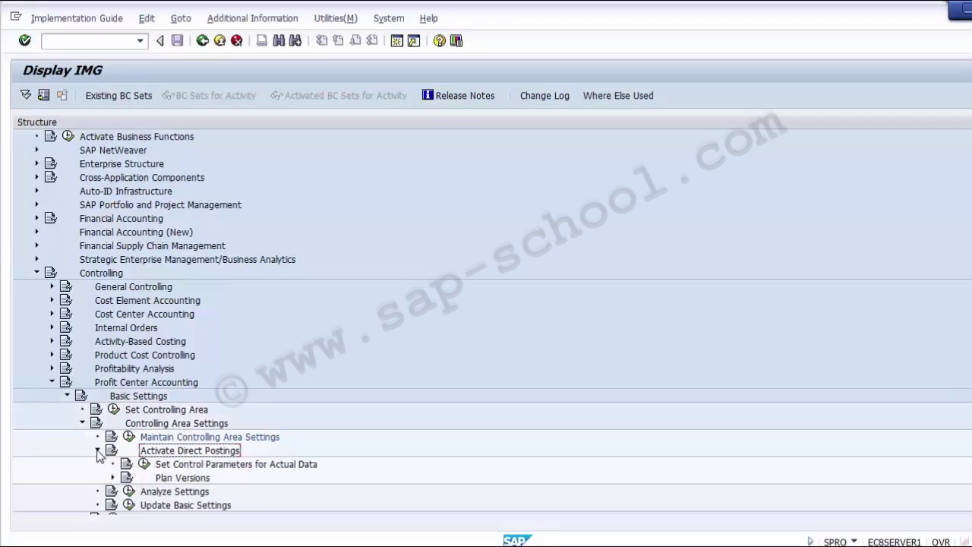
{"action": "left_click", "coordinate": [196, 469]}
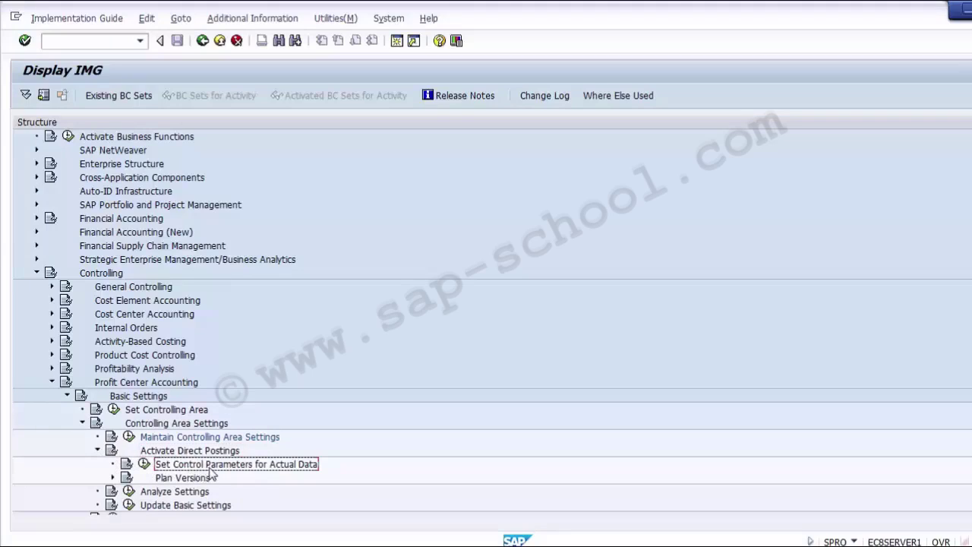
{"action": "key", "text": "alt+Tab"}
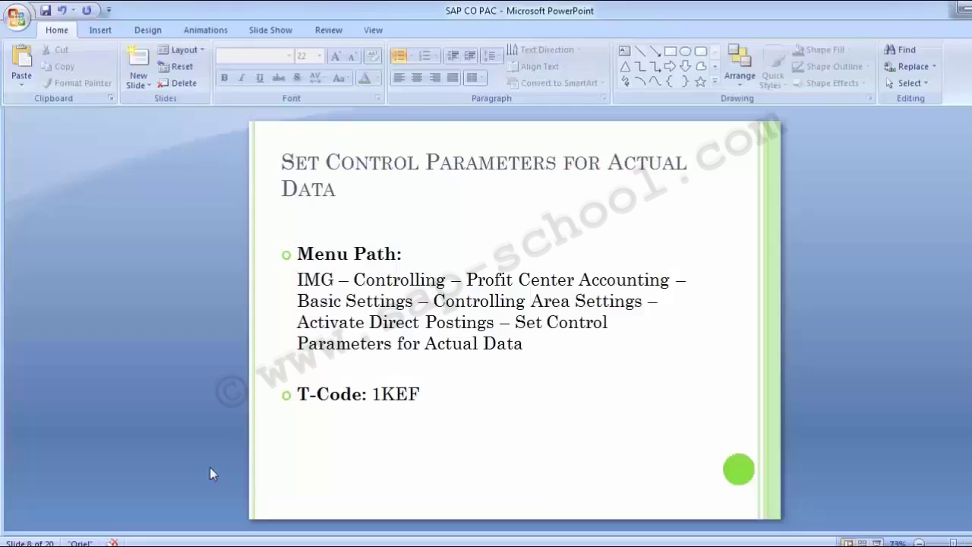
{"action": "key", "text": "alt+Tab"}
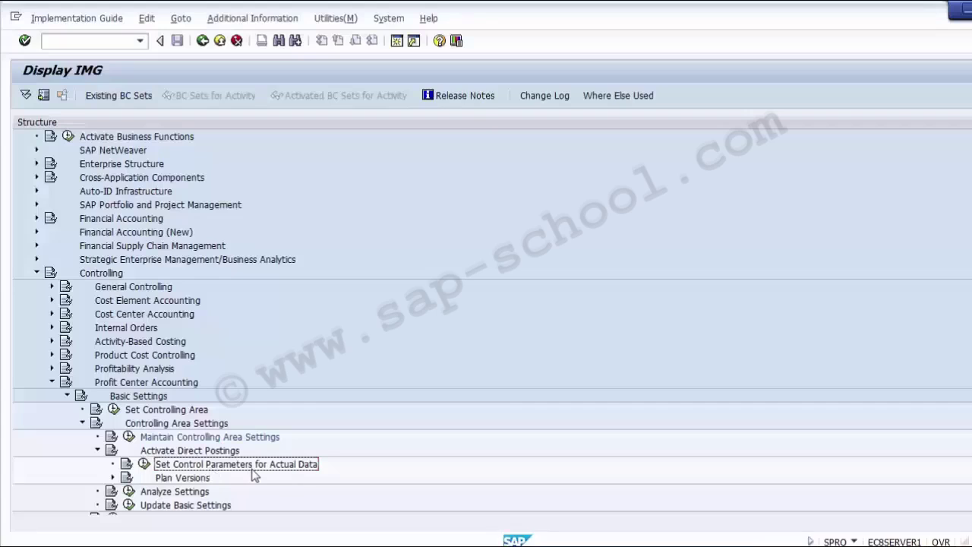
{"action": "left_click", "coordinate": [124, 383]}
{"action": "left_click", "coordinate": [139, 396]}
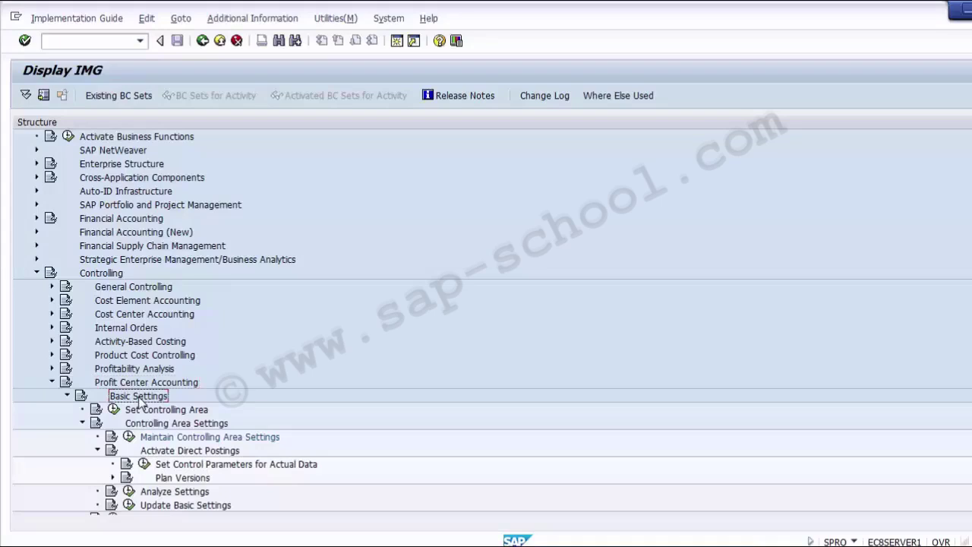
{"action": "left_click", "coordinate": [175, 427]}
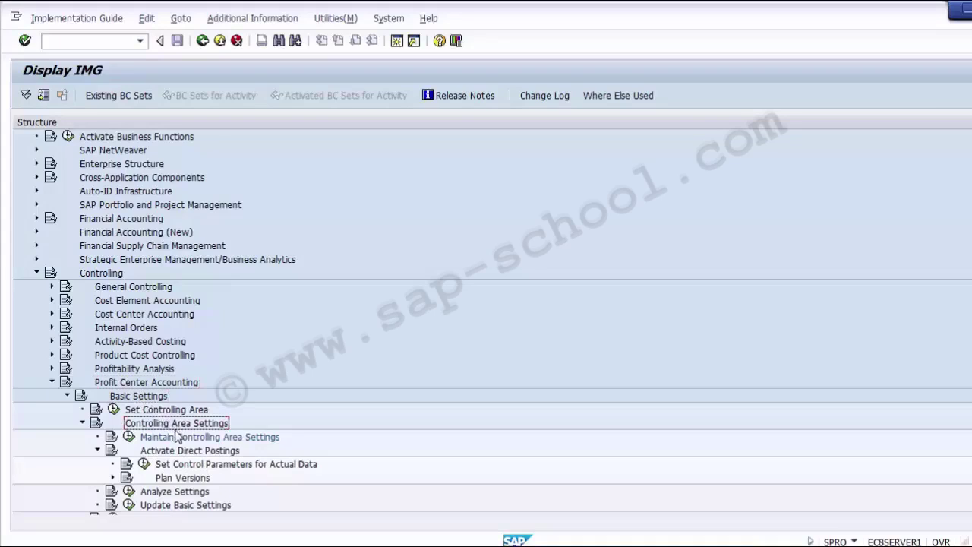
{"action": "left_click", "coordinate": [177, 454]}
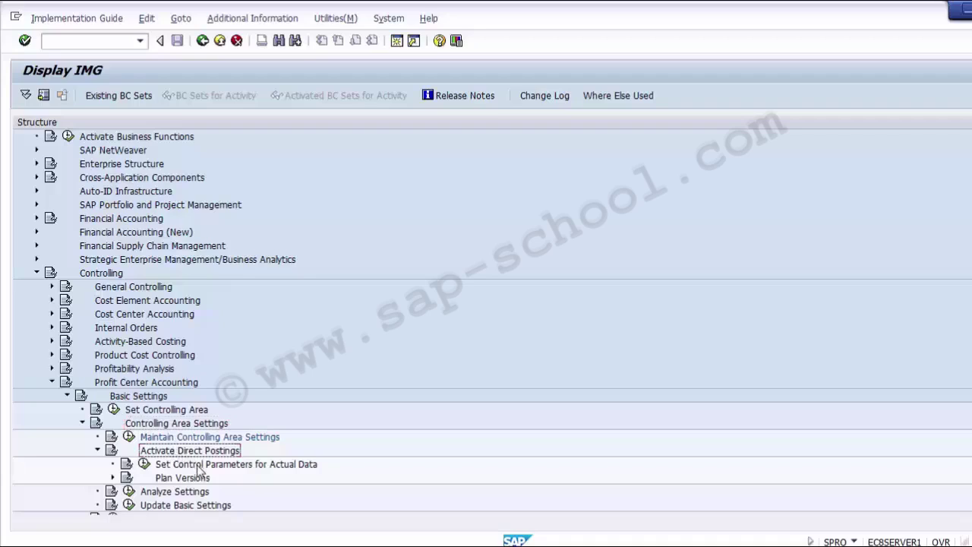
{"action": "left_click", "coordinate": [199, 466]}
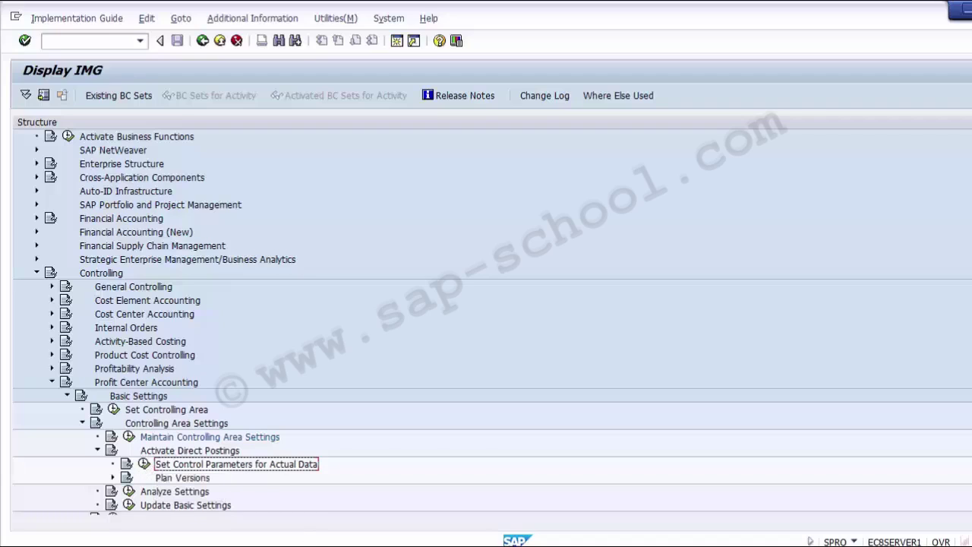
{"action": "key", "text": "alt+Tab"}
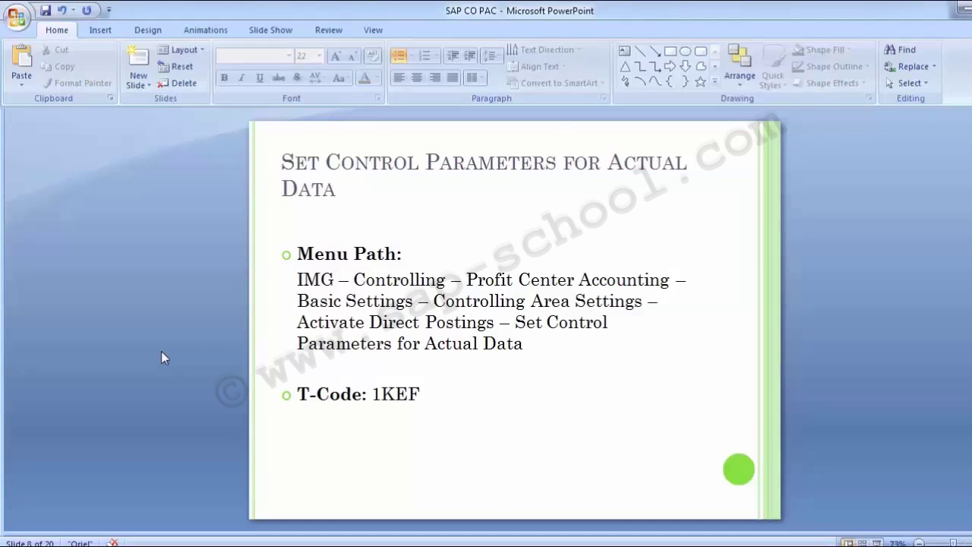
Go from the menu path slide back to the SAP implementation guide.
{"action": "key", "text": "alt+Tab"}
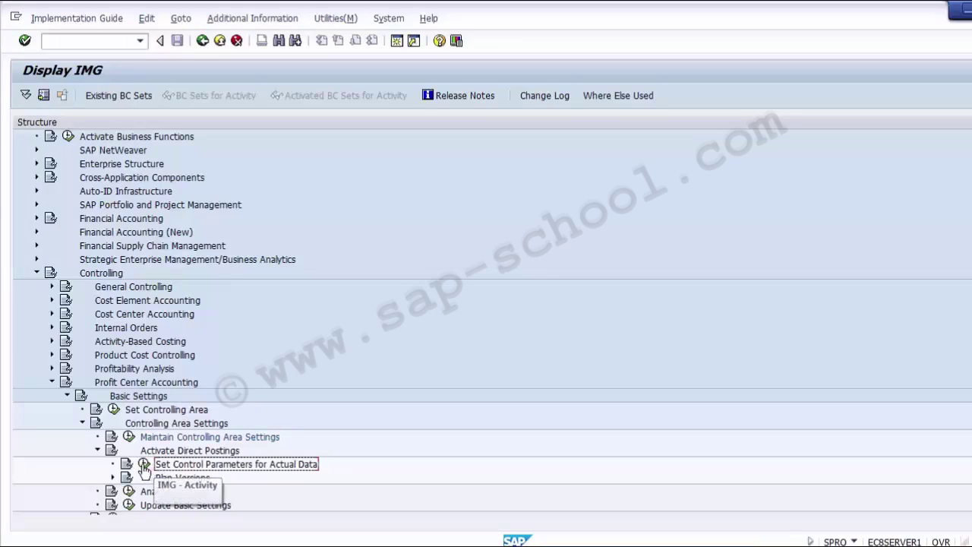
Execute Set Control Parameters for Actual Data and begin a new entry for Z100.
{"action": "left_click", "coordinate": [144, 465]}
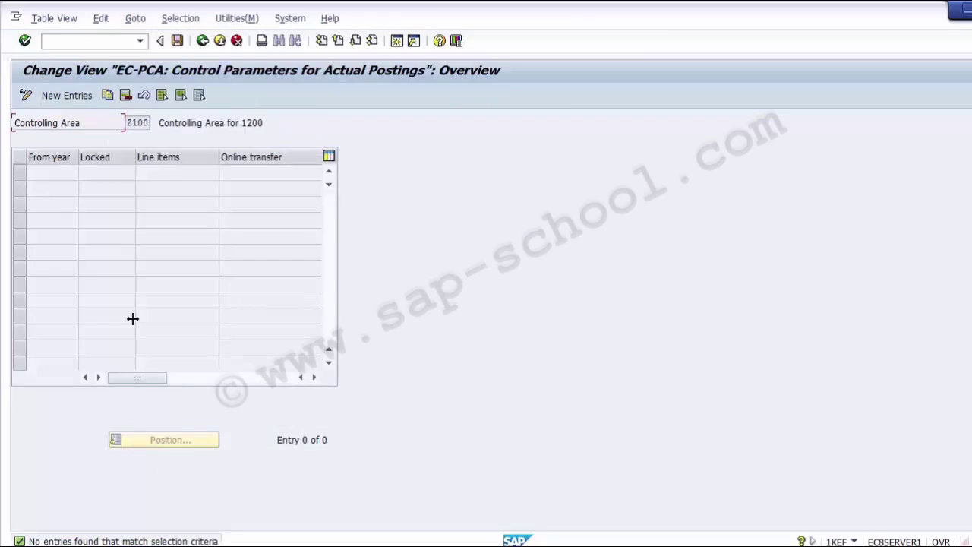
{"action": "left_click", "coordinate": [58, 95]}
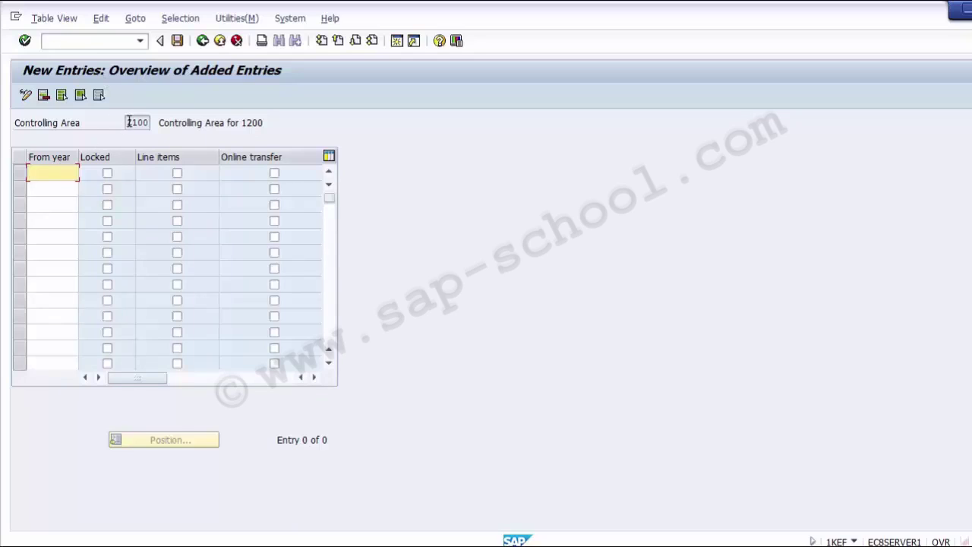
Enter 2014 as the first row's From year for controlling area Z100.
{"action": "left_click_drag", "start_coordinate": [126, 122], "coordinate": [167, 122]}
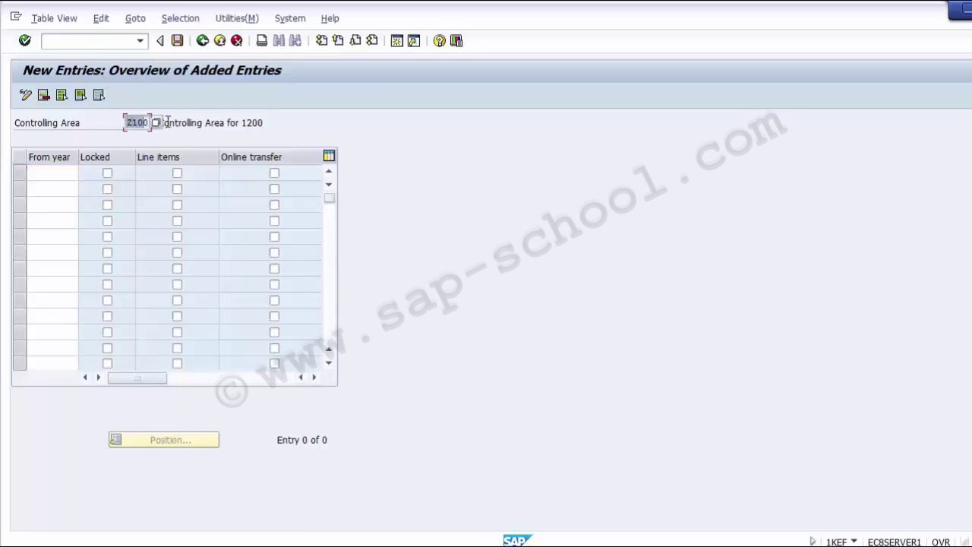
{"action": "left_click", "coordinate": [74, 126]}
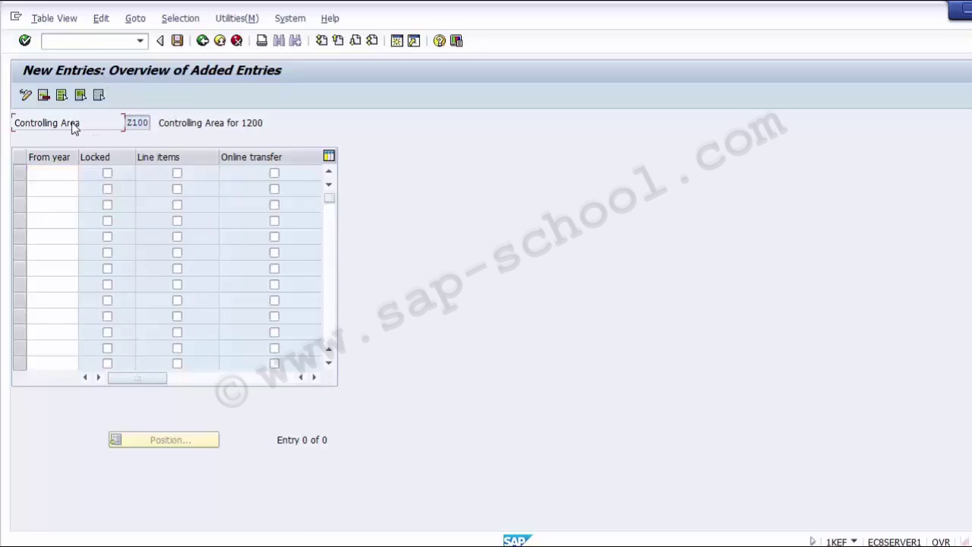
{"action": "left_click", "coordinate": [48, 170]}
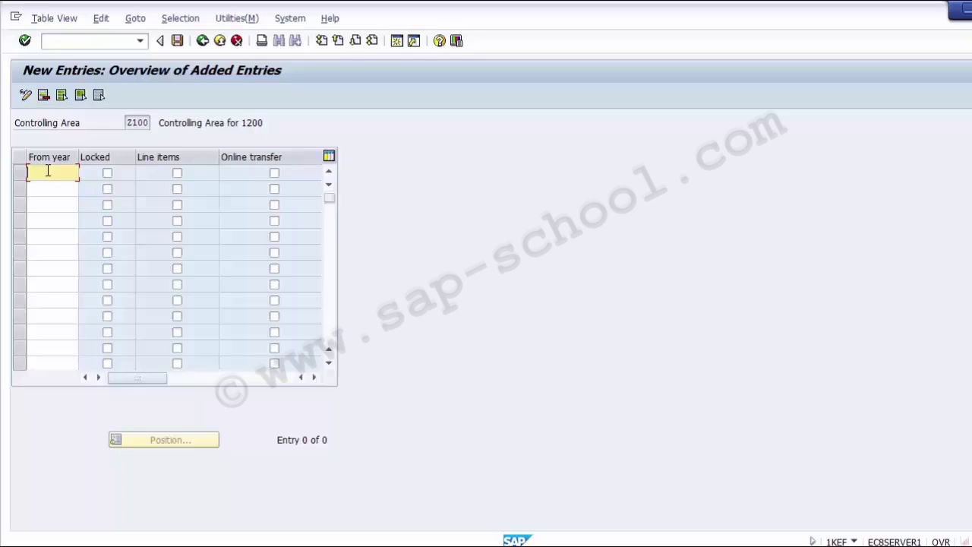
{"action": "type", "text": "2014"}
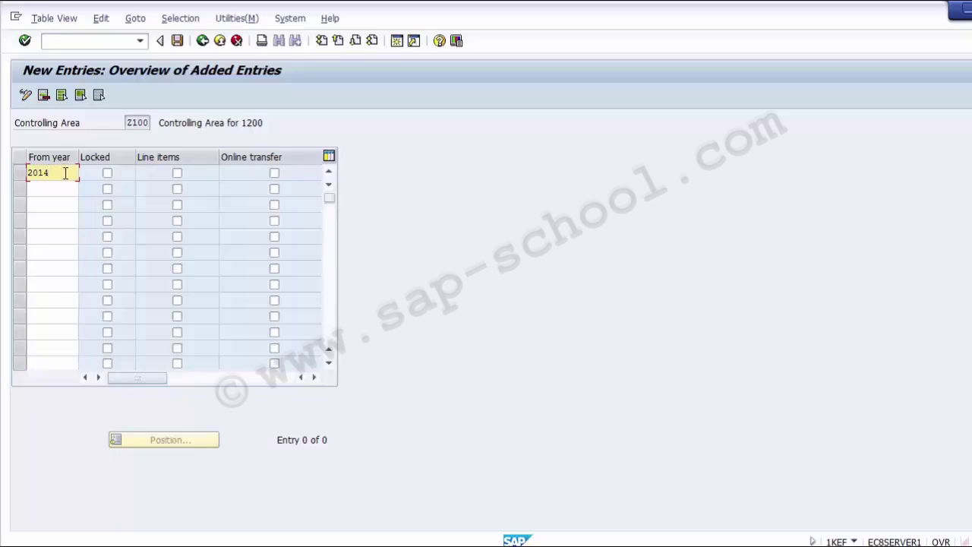
Tick Line items for the 2014 row, leaving Locked unticked.
{"action": "left_click", "coordinate": [109, 173]}
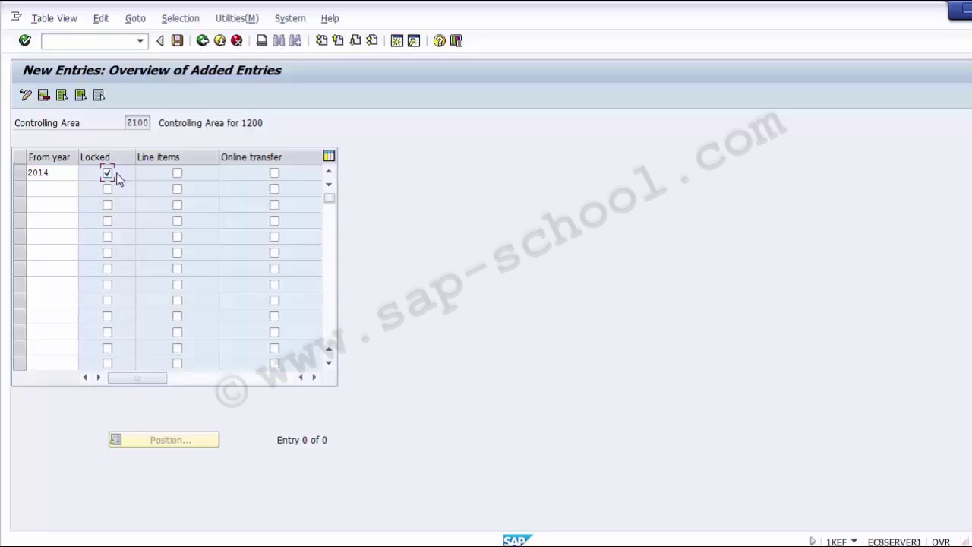
{"action": "left_click", "coordinate": [117, 178]}
{"action": "left_click", "coordinate": [176, 173]}
Tick Online transfer for the 2014 row and save the control parameters.
{"action": "left_click", "coordinate": [274, 174]}
{"action": "left_click", "coordinate": [175, 42]}
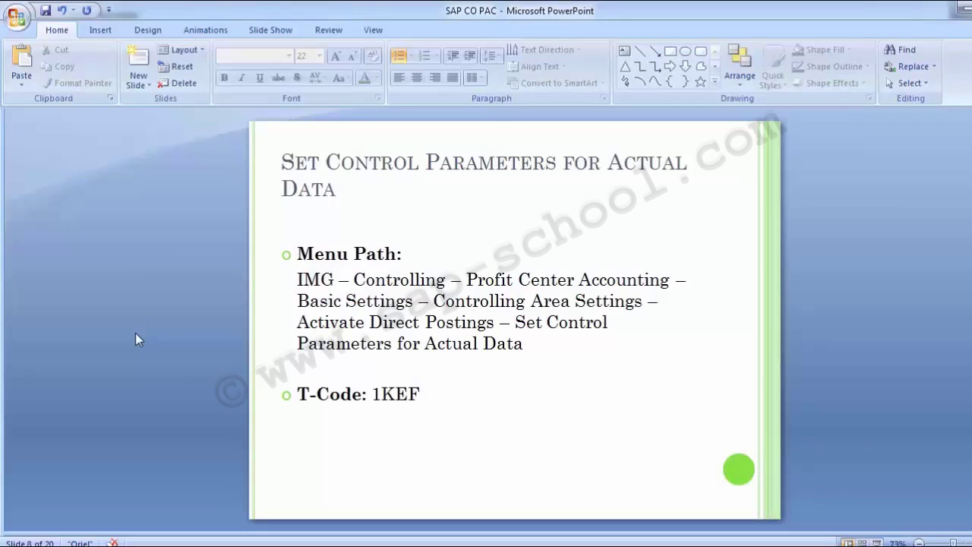
Advance to the Maintain Plan Versions slide (T-Code OKEQ), then bring SAP Easy Access forward.
{"action": "key", "text": "Page_Down"}
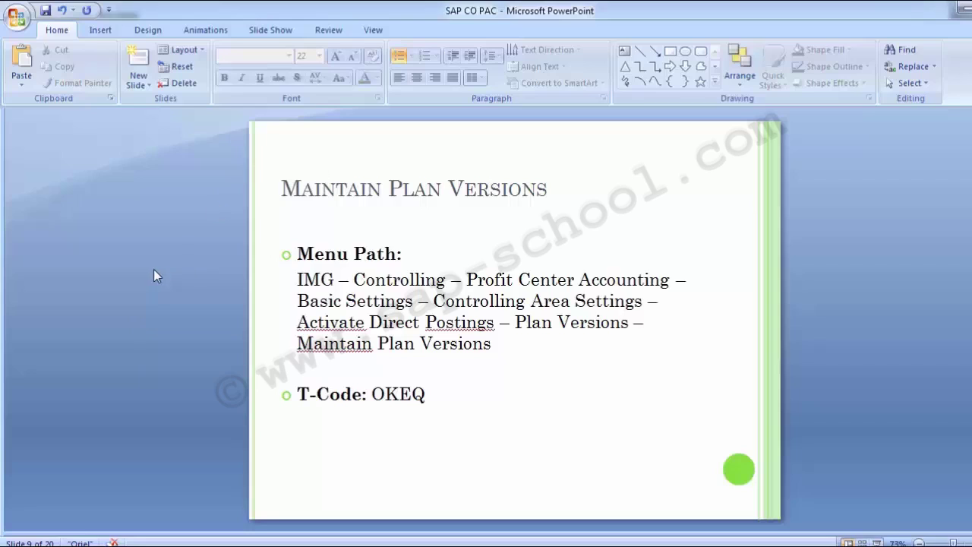
{"action": "mouse_move", "coordinate": [454, 542]}
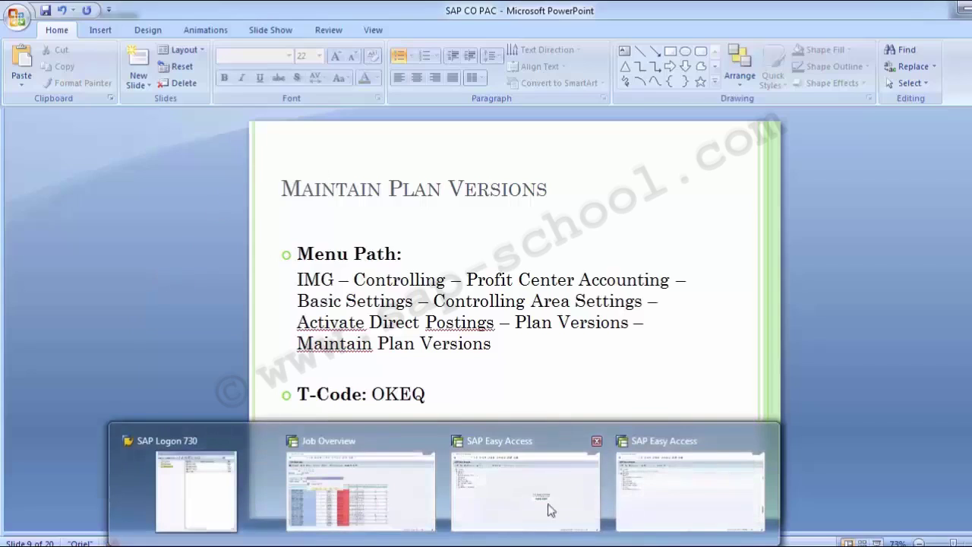
{"action": "left_click", "coordinate": [669, 495]}
{"action": "key", "text": "alt+Tab"}
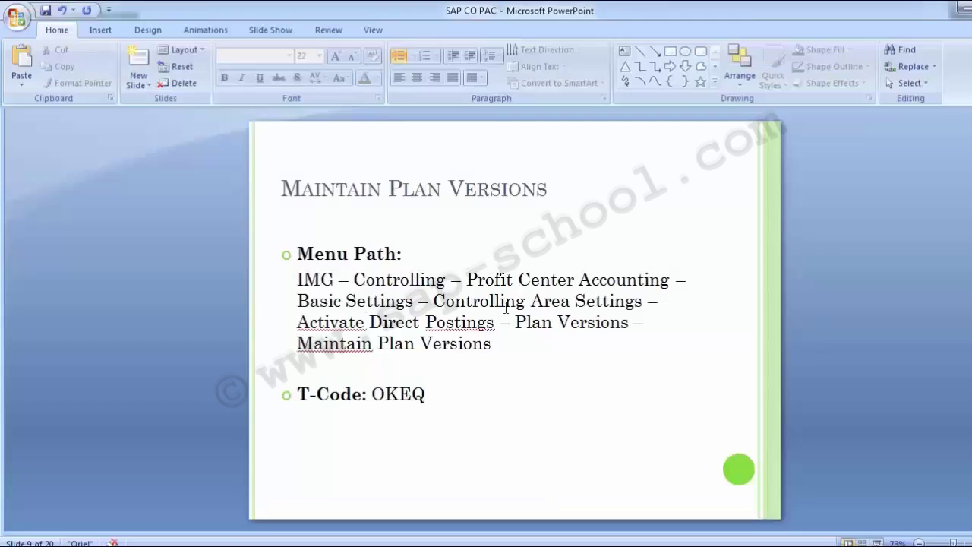
{"action": "key", "text": "alt+Tab"}
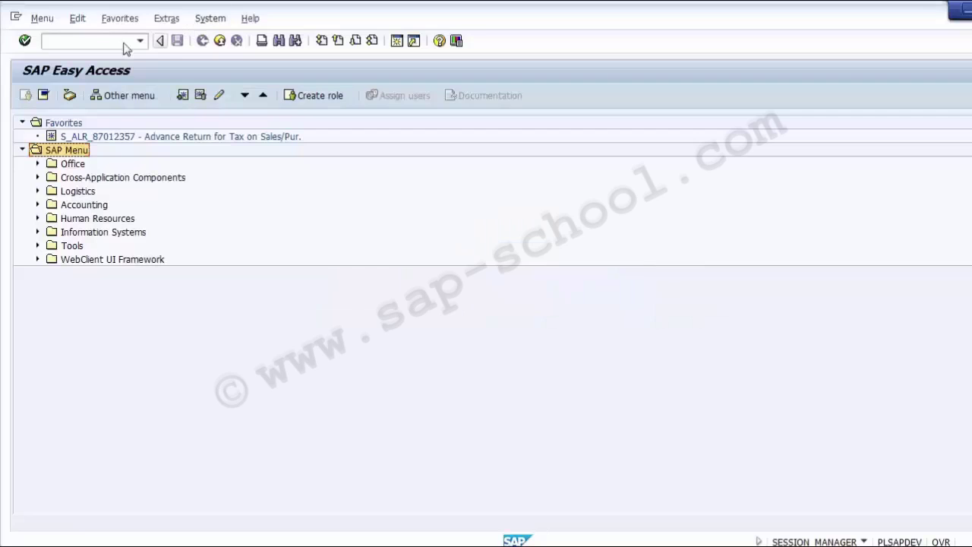
Launch SPRO and expand the SAP Reference IMG through Controlling to Profit Center Accounting's Basic Settings.
{"action": "type", "text": "SPRO"}
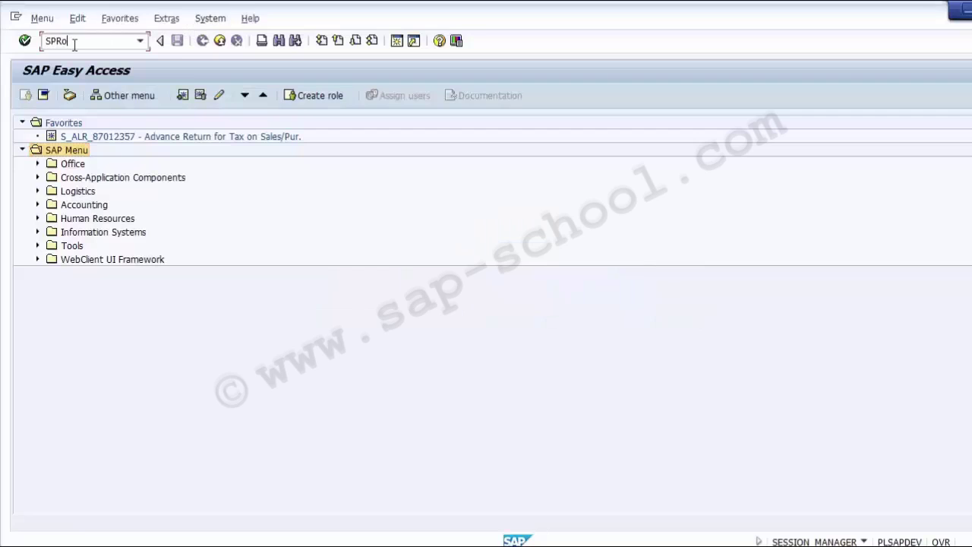
{"action": "key", "text": "Return"}
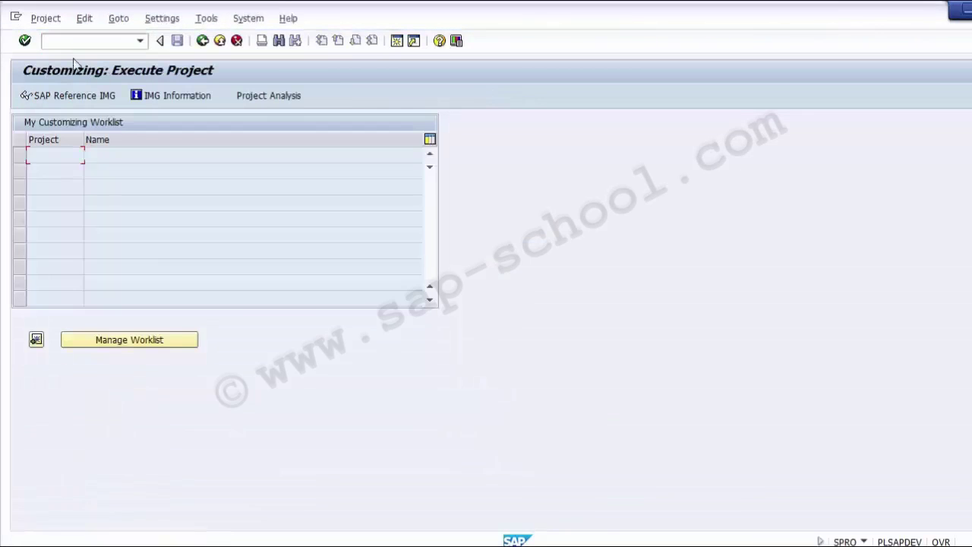
{"action": "left_click", "coordinate": [76, 102]}
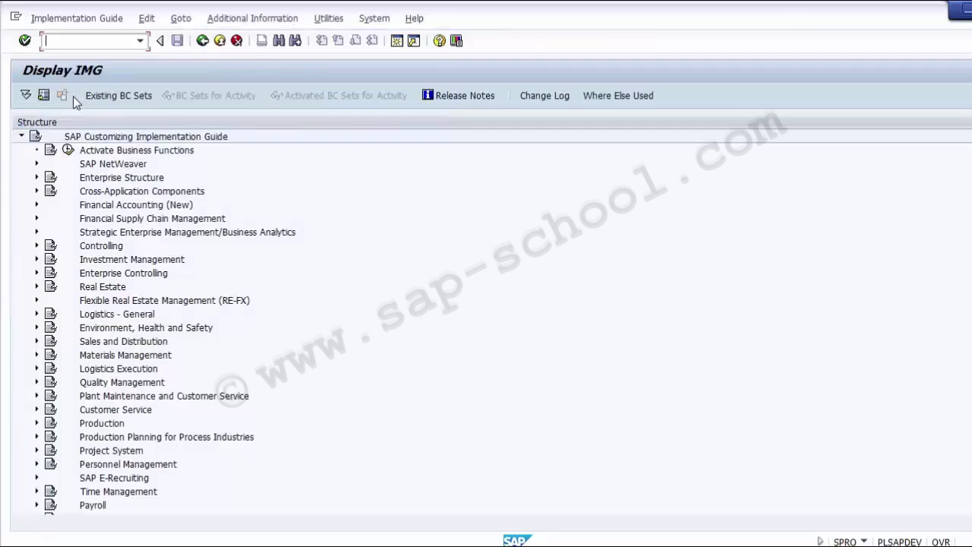
{"action": "left_click", "coordinate": [94, 247]}
{"action": "left_click", "coordinate": [37, 246]}
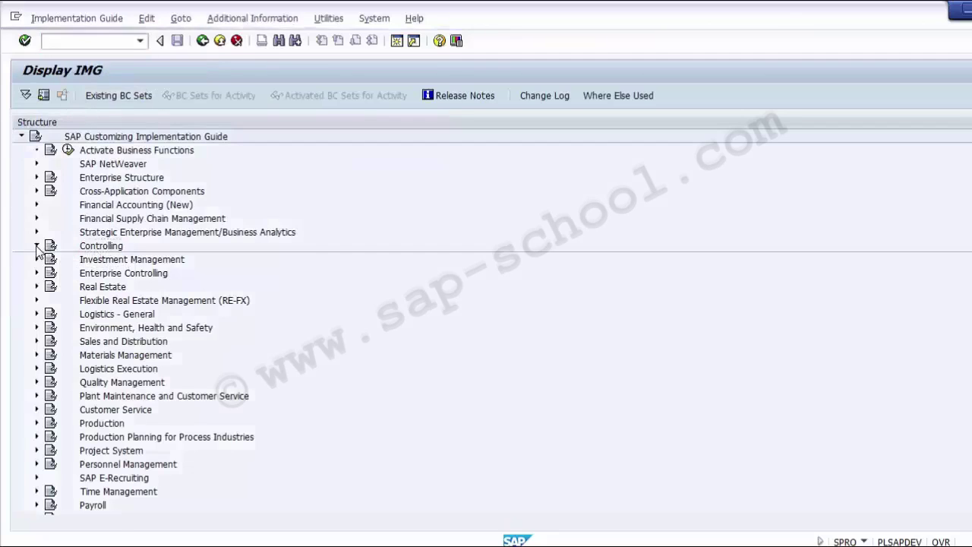
{"action": "left_click", "coordinate": [109, 355]}
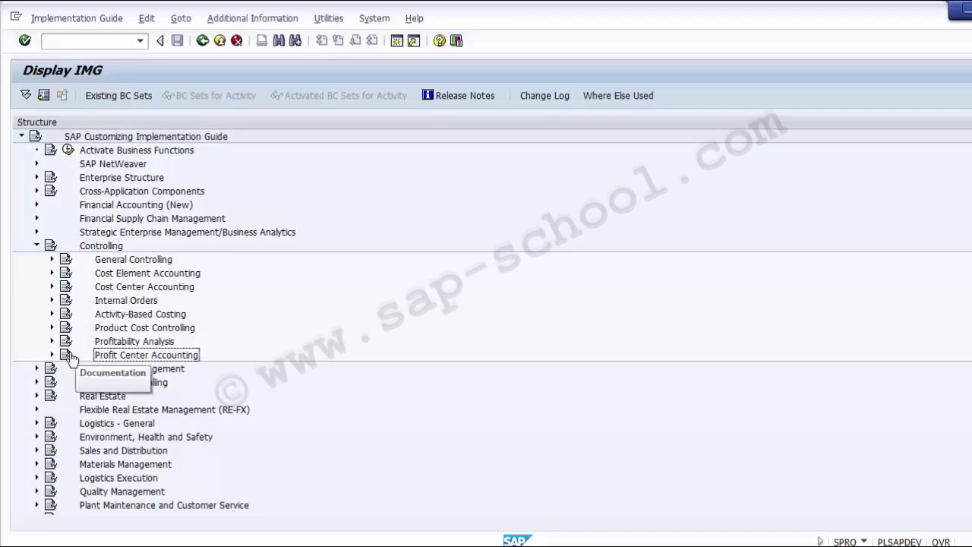
{"action": "left_click", "coordinate": [53, 355]}
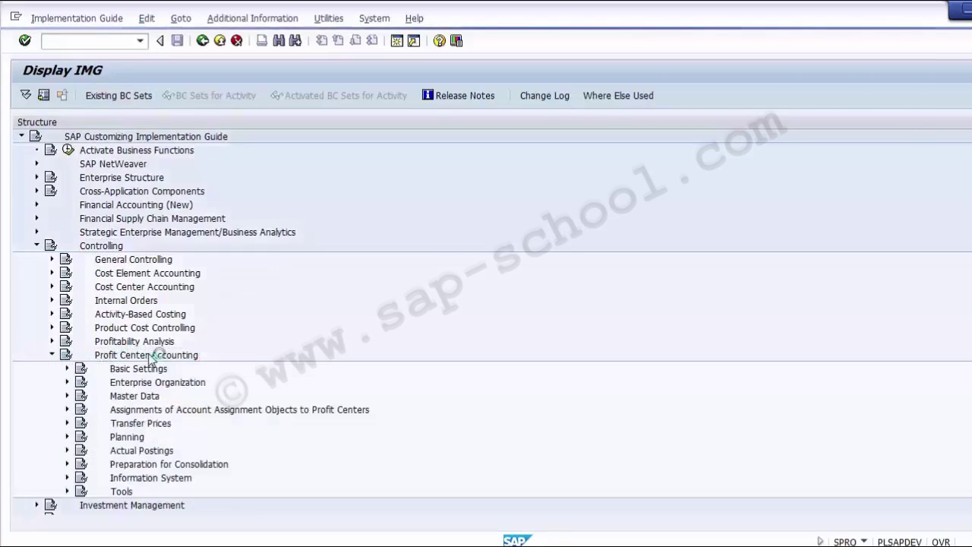
{"action": "left_click", "coordinate": [151, 372]}
Expand Basic Settings, Controlling Area Settings, Activate Direct Postings and Plan Versions to reach Maintain Plan Versions.
{"action": "key", "text": "alt+Tab"}
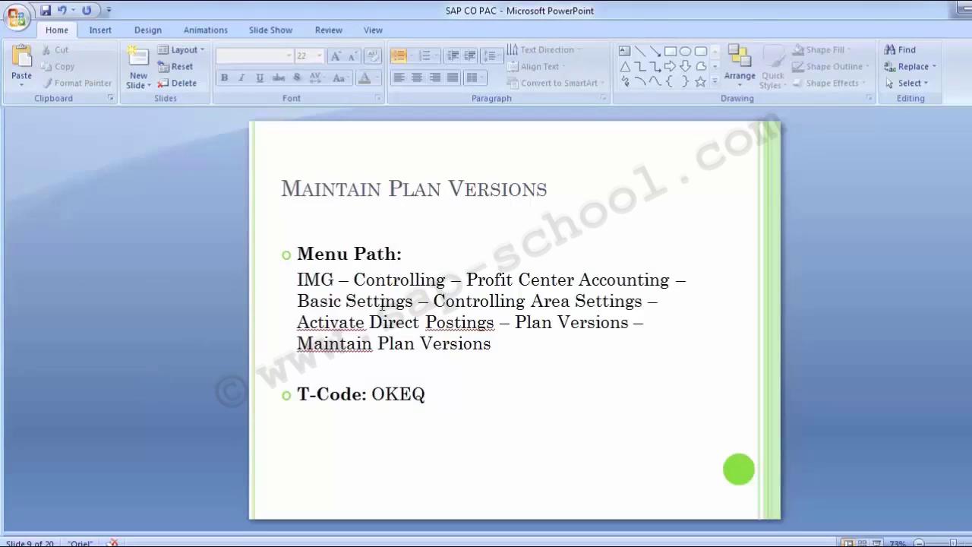
{"action": "key", "text": "alt+Tab"}
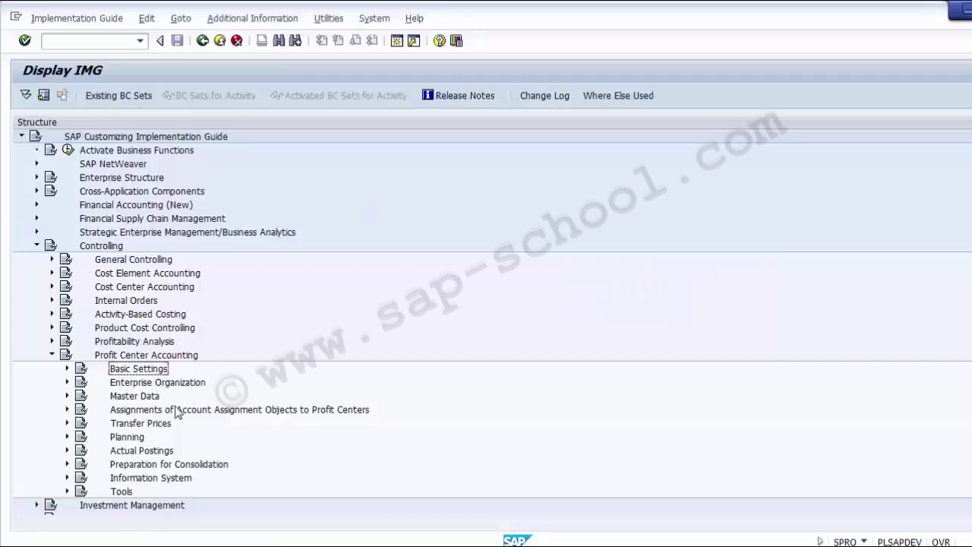
{"action": "left_click", "coordinate": [67, 369]}
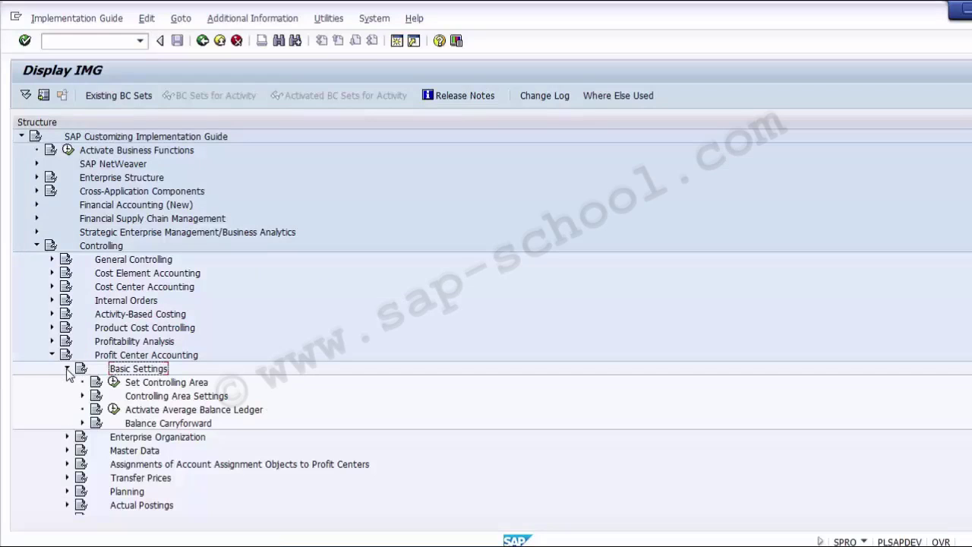
{"action": "left_click", "coordinate": [96, 397]}
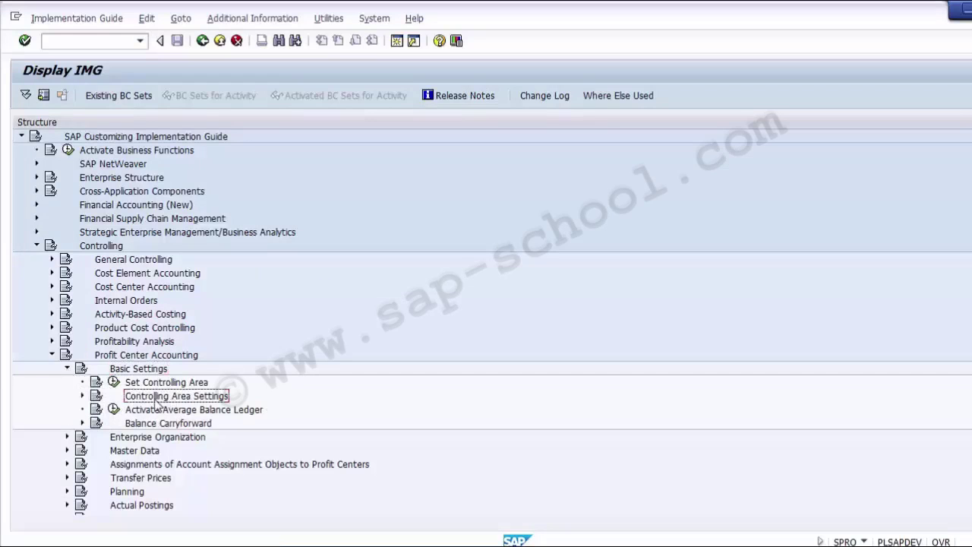
{"action": "left_click", "coordinate": [82, 396]}
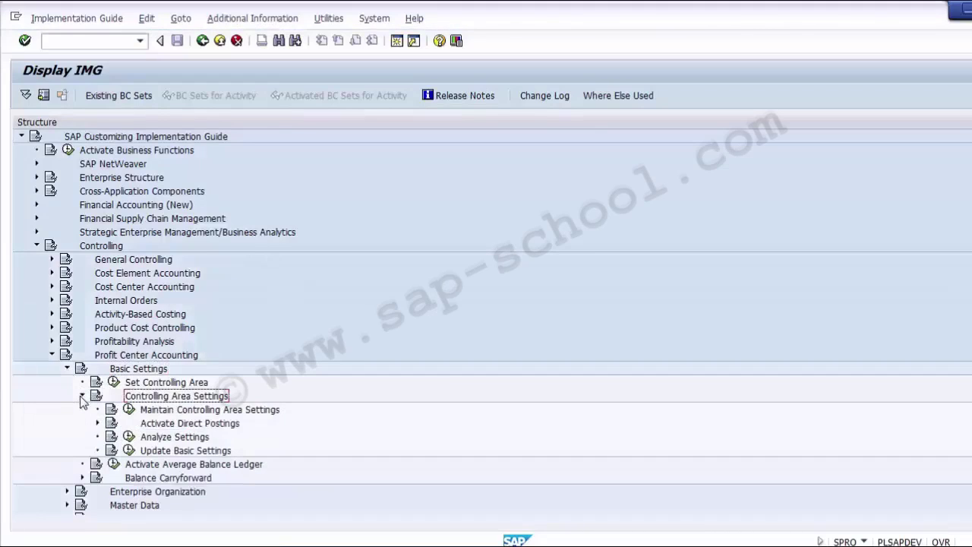
{"action": "key", "text": "alt+Tab"}
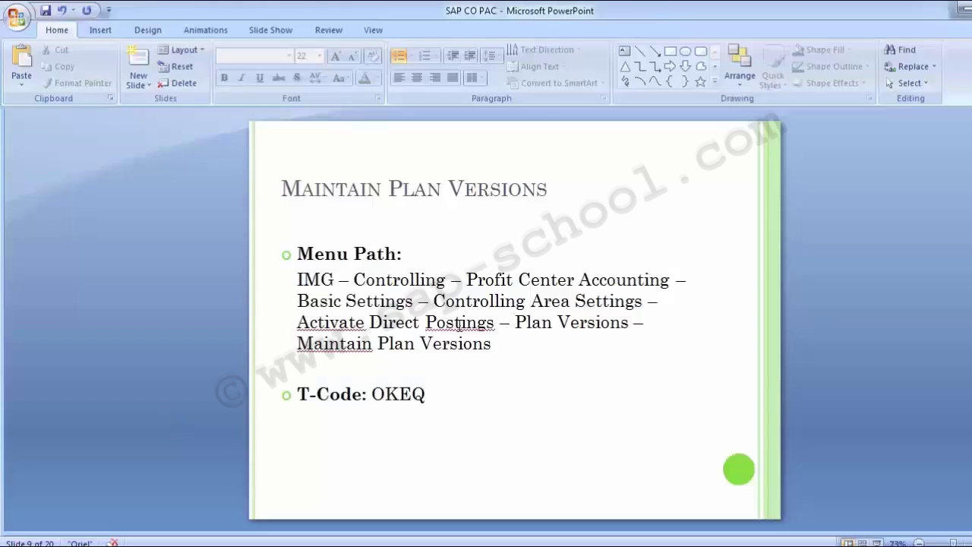
{"action": "key", "text": "alt+Tab"}
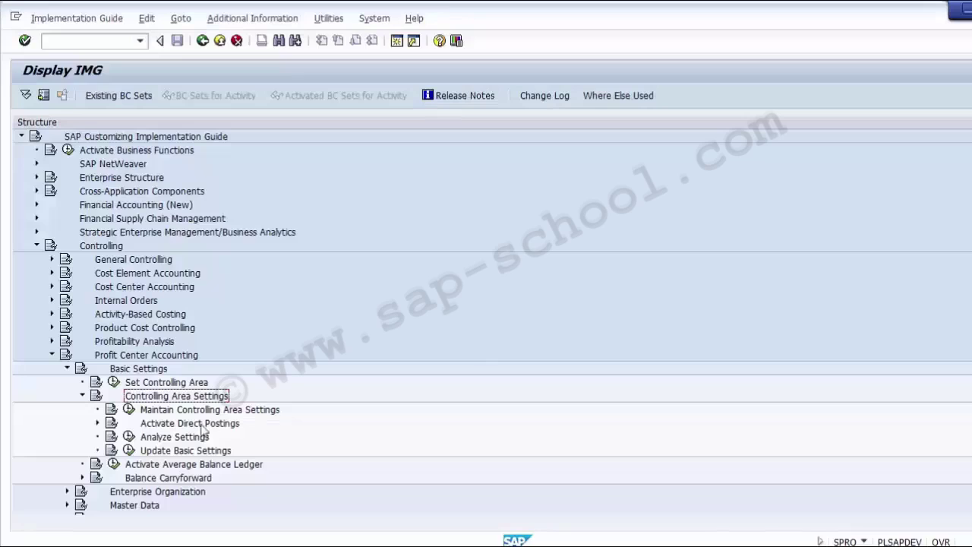
{"action": "left_click", "coordinate": [192, 425]}
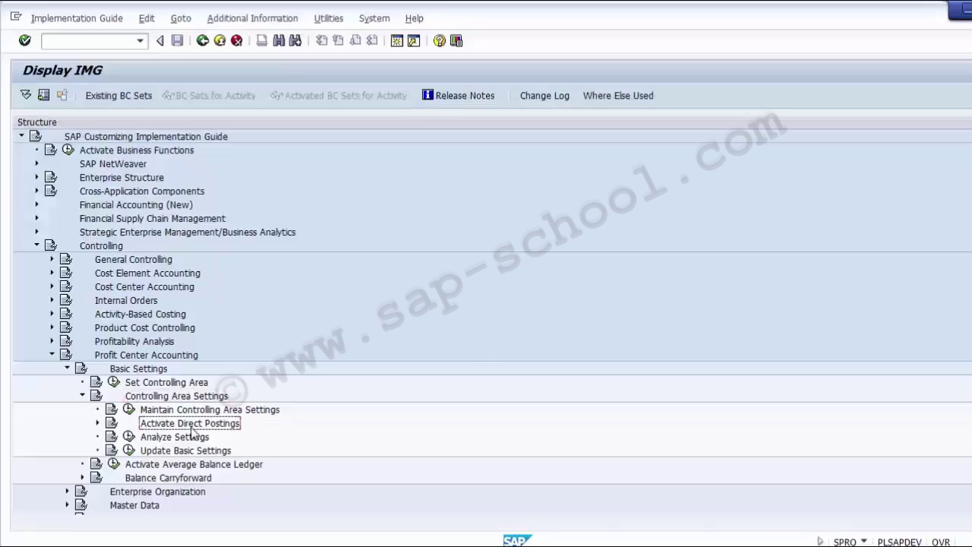
{"action": "left_click", "coordinate": [98, 423]}
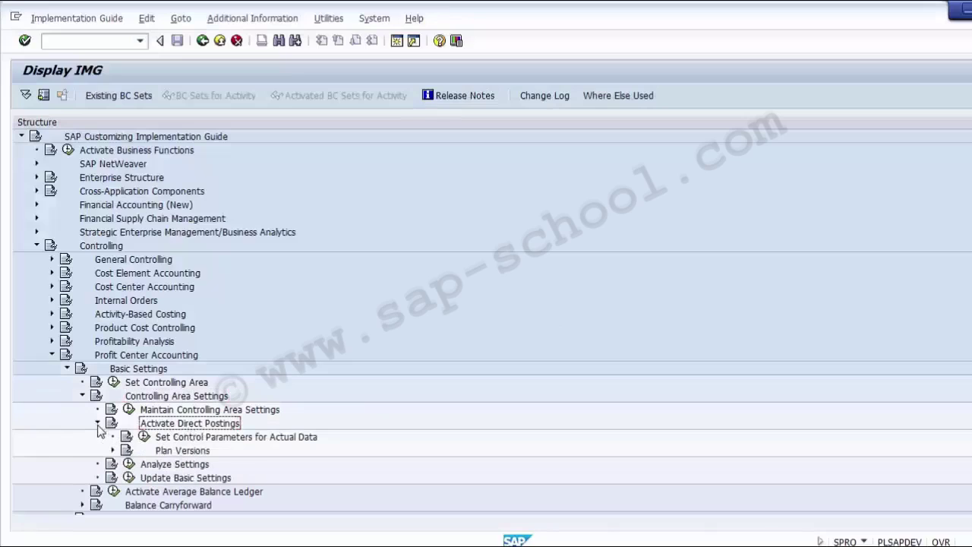
{"action": "left_click", "coordinate": [170, 453]}
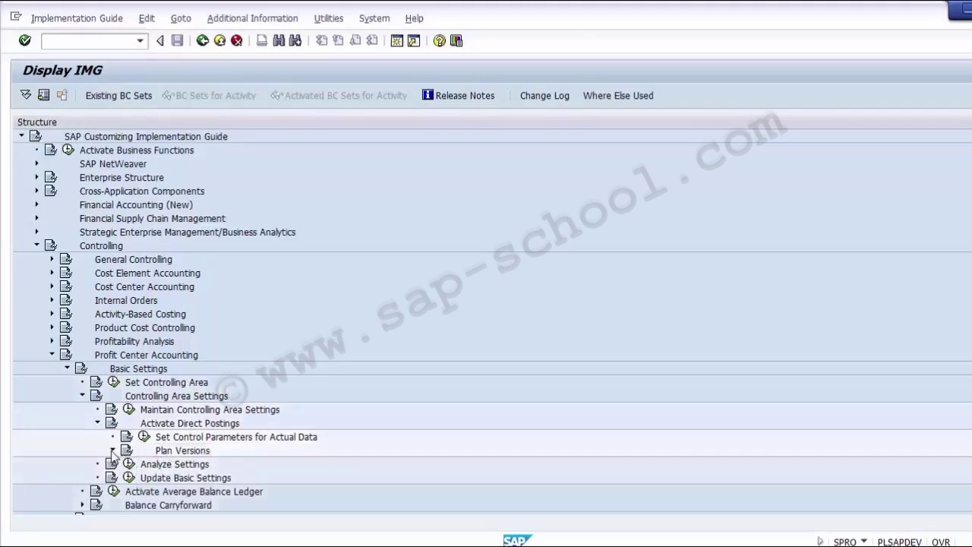
{"action": "left_click", "coordinate": [112, 451]}
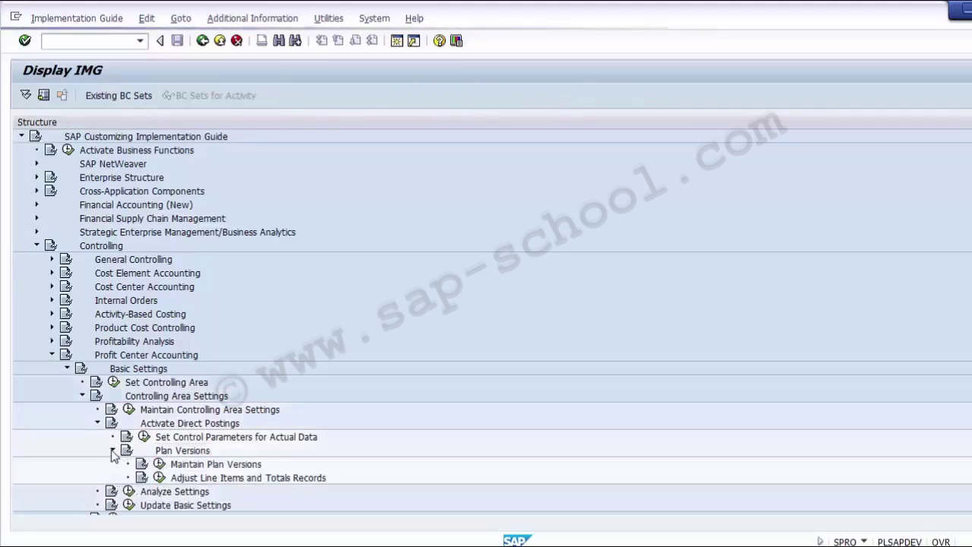
{"action": "left_click", "coordinate": [224, 465]}
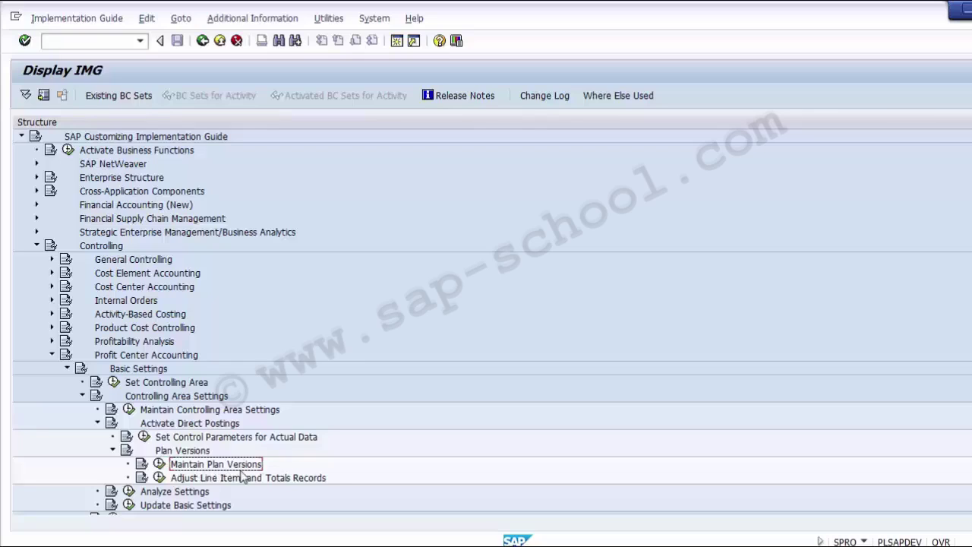
Retrace the path from Controlling down to the activities under Plan Versions.
{"action": "left_click", "coordinate": [117, 246]}
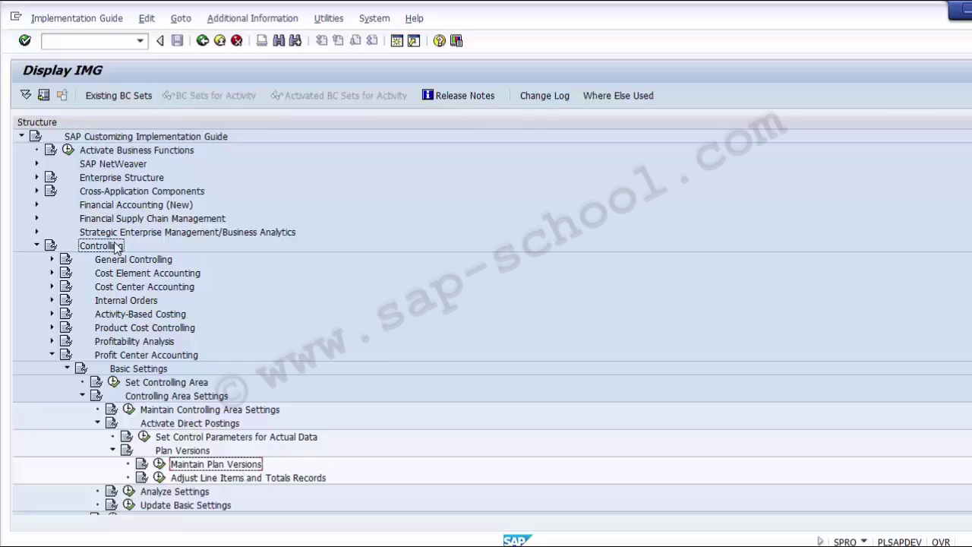
{"action": "left_click", "coordinate": [131, 356]}
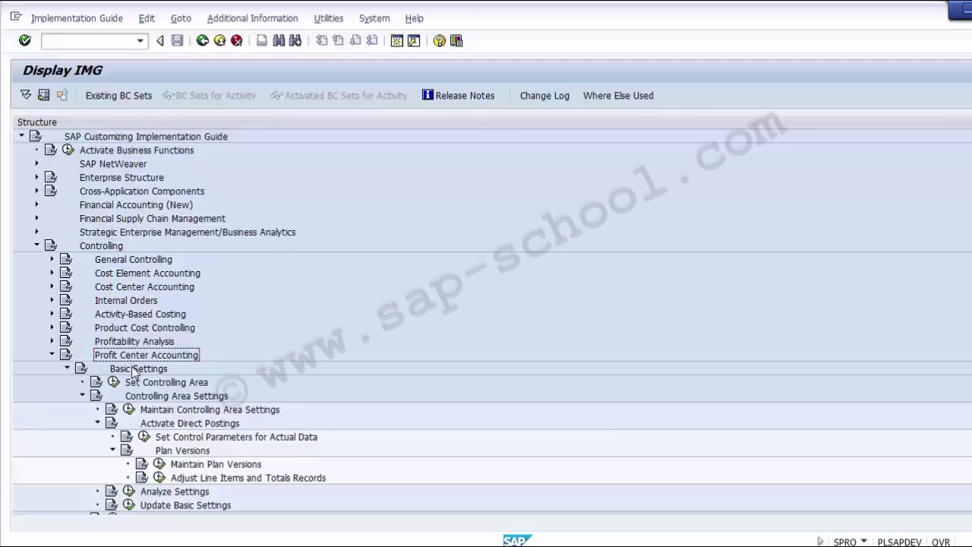
{"action": "left_click", "coordinate": [135, 371]}
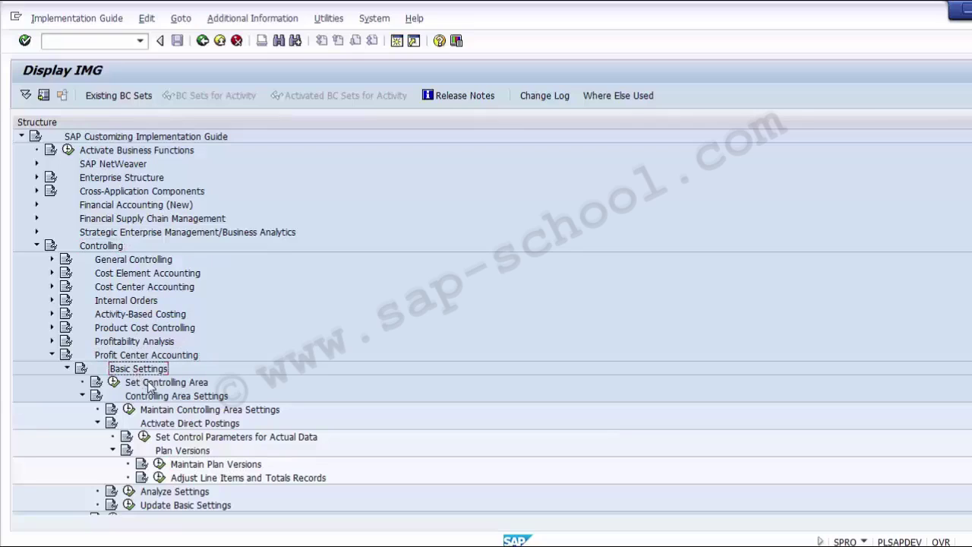
{"action": "left_click", "coordinate": [170, 398]}
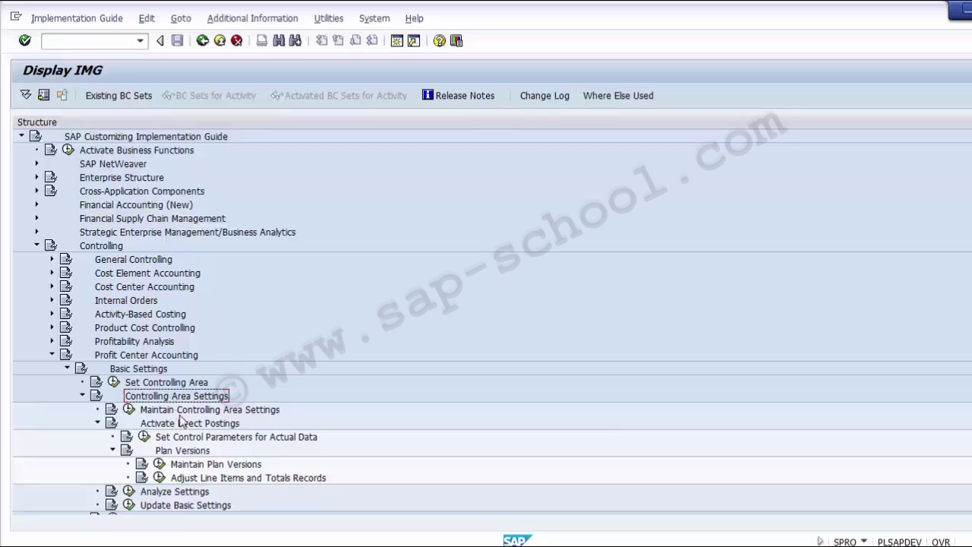
{"action": "left_click", "coordinate": [186, 430]}
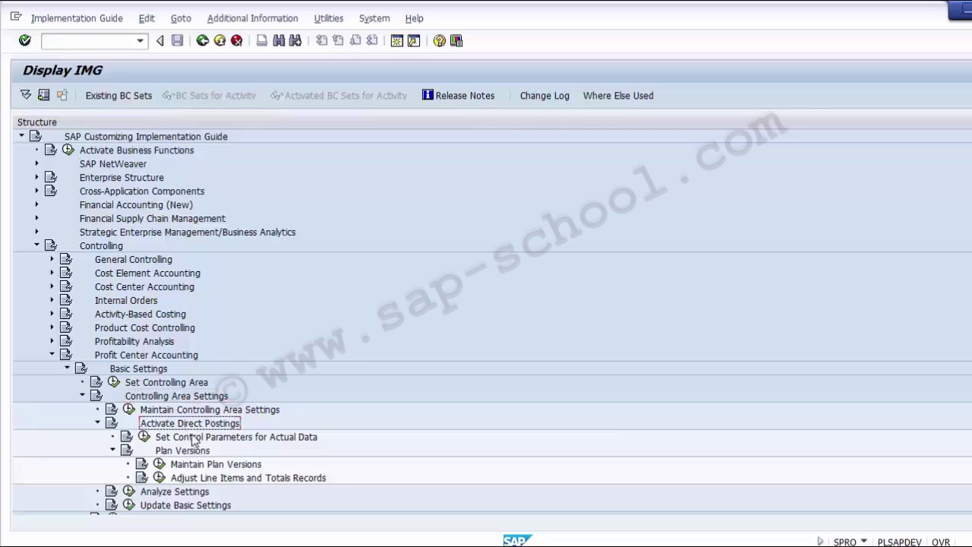
{"action": "left_click", "coordinate": [189, 451]}
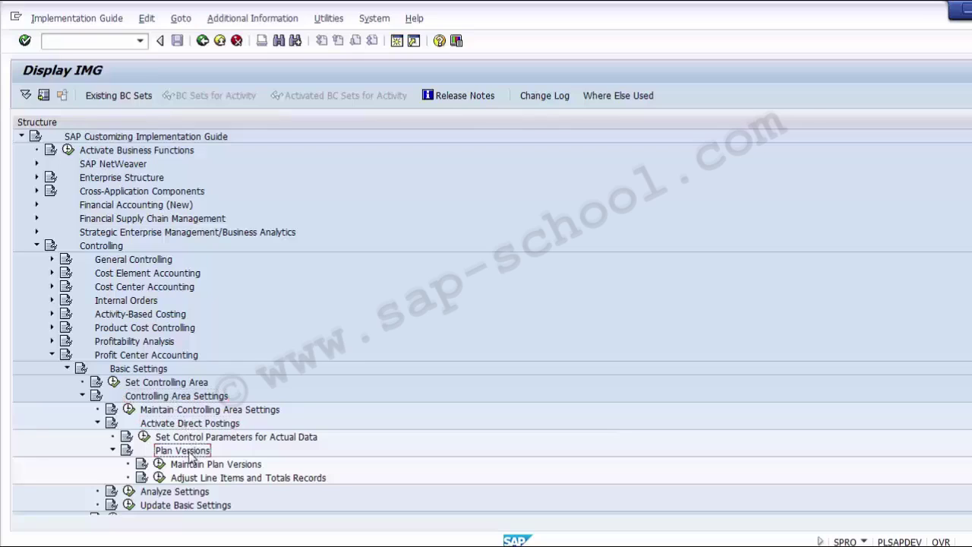
{"action": "left_click", "coordinate": [206, 463]}
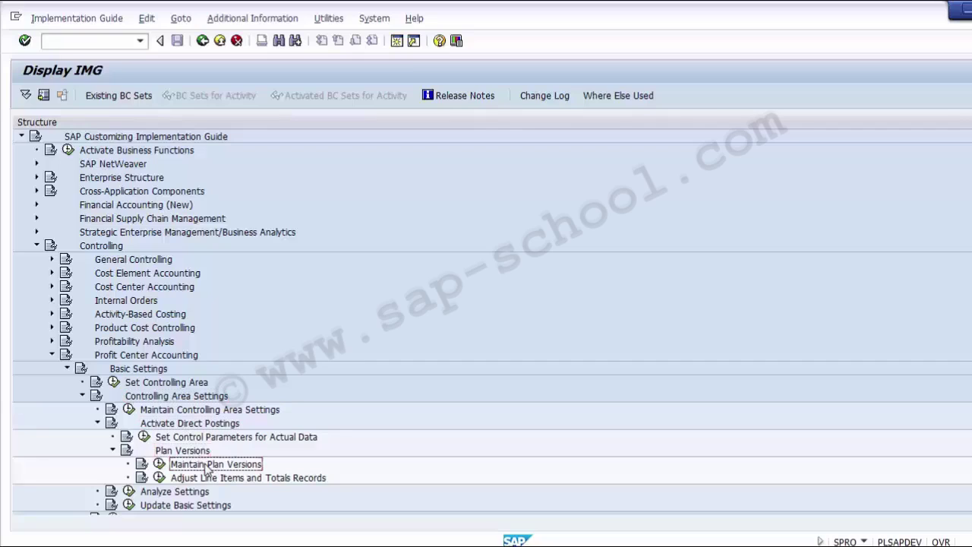
Run Maintain Plan Versions, select version 0 Plan/actual version, and choose Settings for Profit Center Accounting.
{"action": "left_click", "coordinate": [160, 465]}
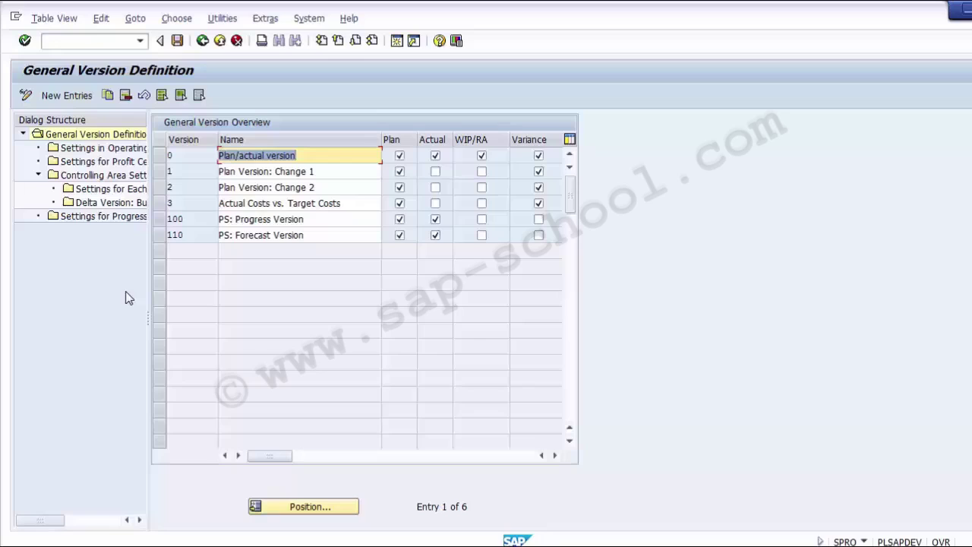
{"action": "left_click", "coordinate": [159, 155]}
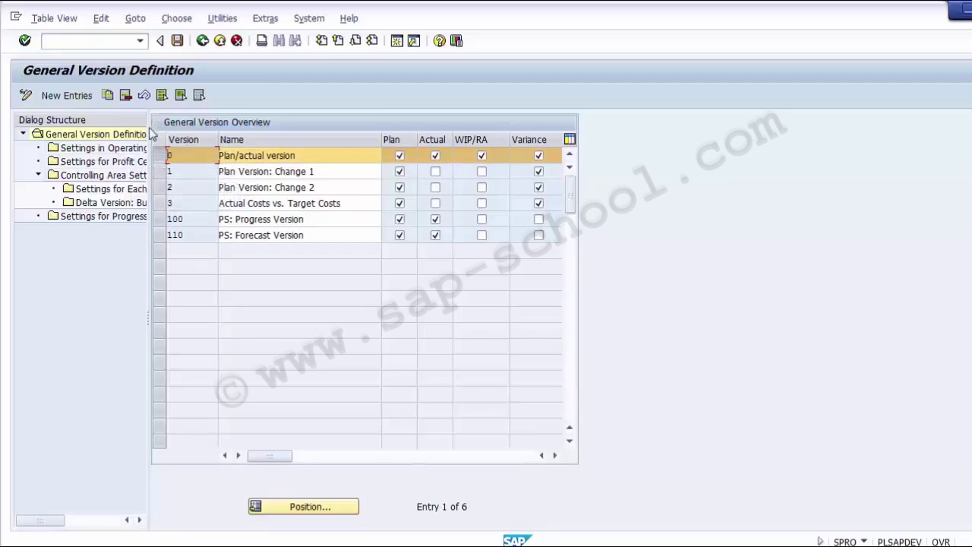
{"action": "left_click_drag", "start_coordinate": [150, 140], "coordinate": [262, 147]}
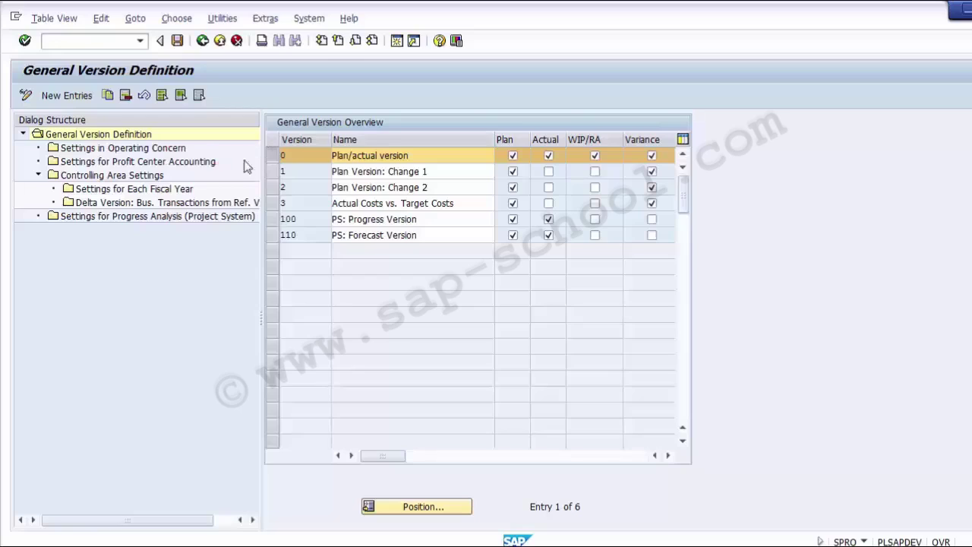
{"action": "left_click", "coordinate": [194, 161]}
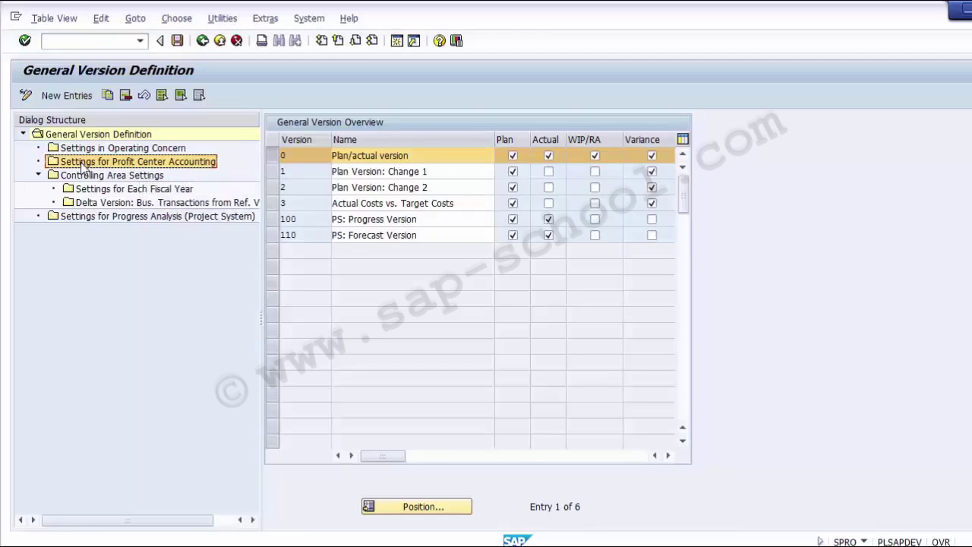
Open version 0's profit center accounting settings for controlling area Z100.
{"action": "key", "text": "F3"}
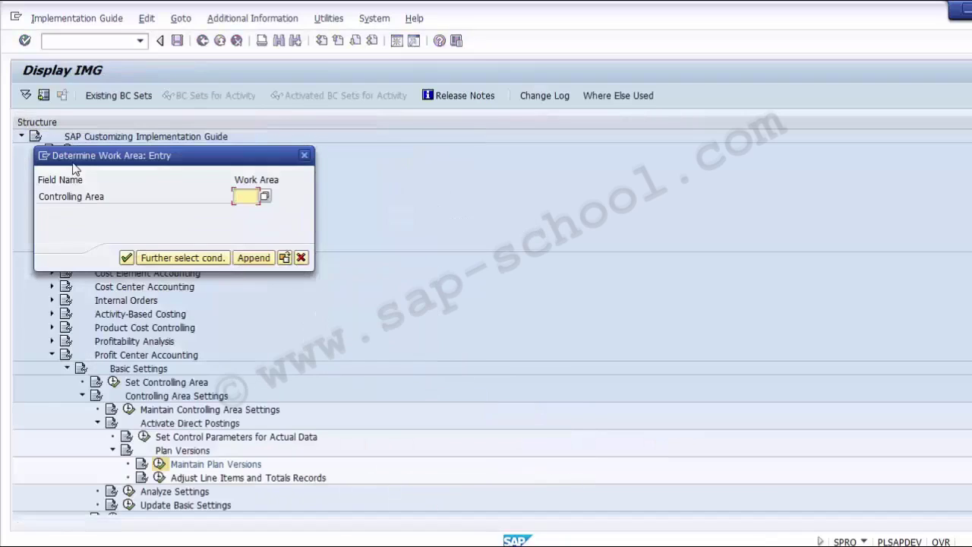
{"action": "type", "text": "z"}
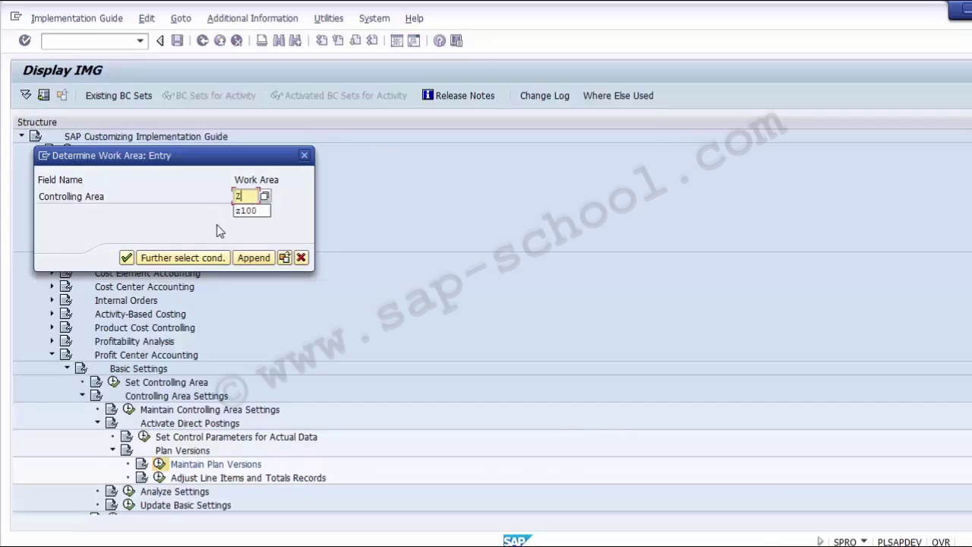
{"action": "type", "text": "100"}
{"action": "key", "text": "Return"}
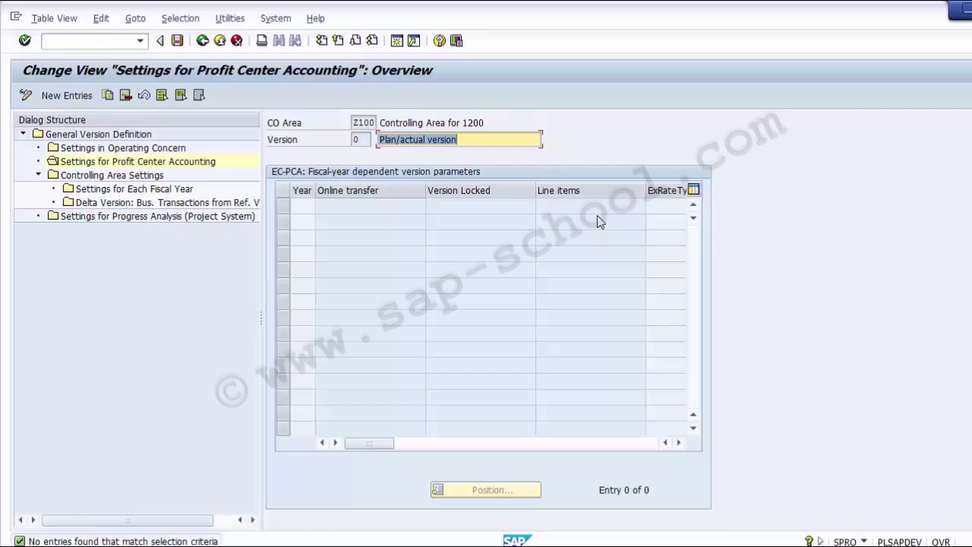
Add a fiscal year 2014 entry with Online transfer and Line items ticked and exchange rate type M.
{"action": "left_click", "coordinate": [66, 95]}
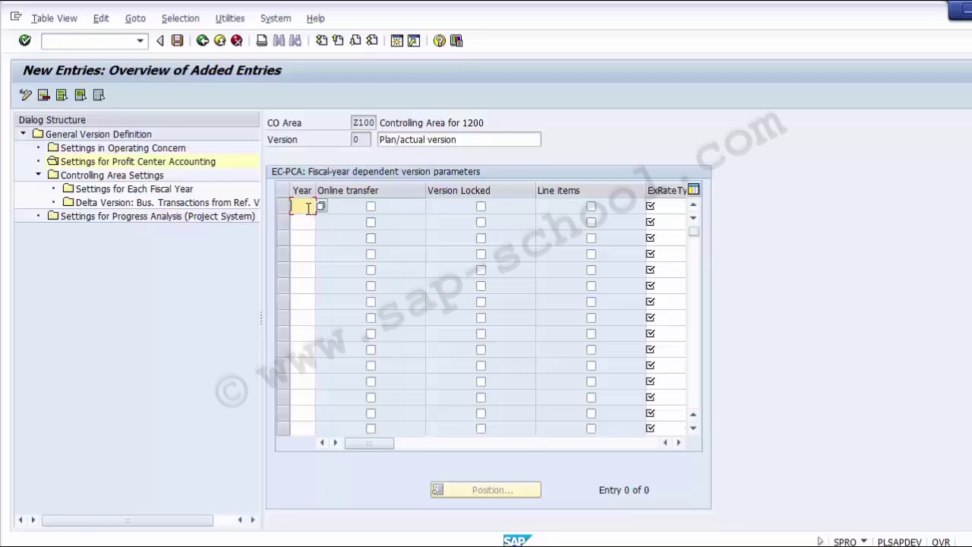
{"action": "type", "text": "201"}
{"action": "type", "text": "1"}
{"action": "left_click", "coordinate": [372, 207]}
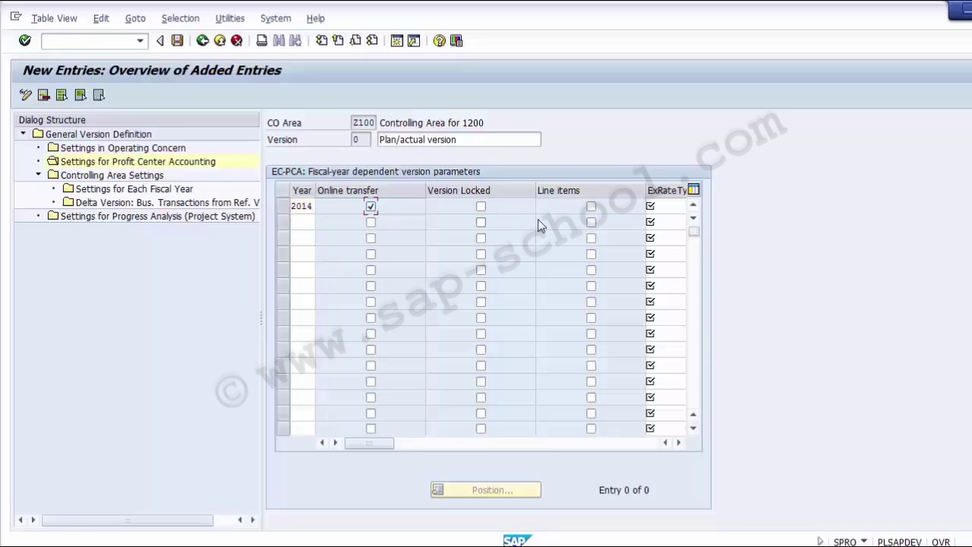
{"action": "left_click", "coordinate": [592, 207]}
{"action": "left_click", "coordinate": [679, 443]}
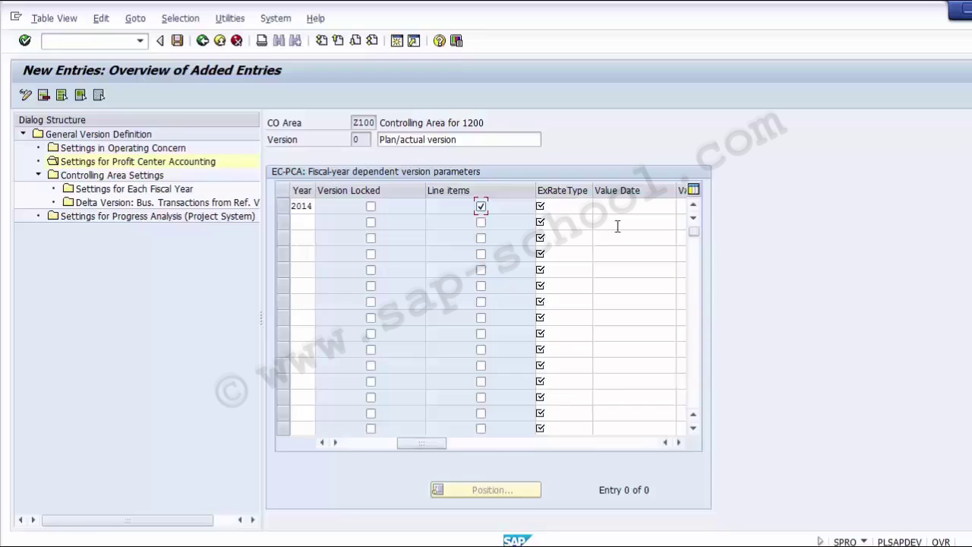
{"action": "left_click", "coordinate": [574, 207]}
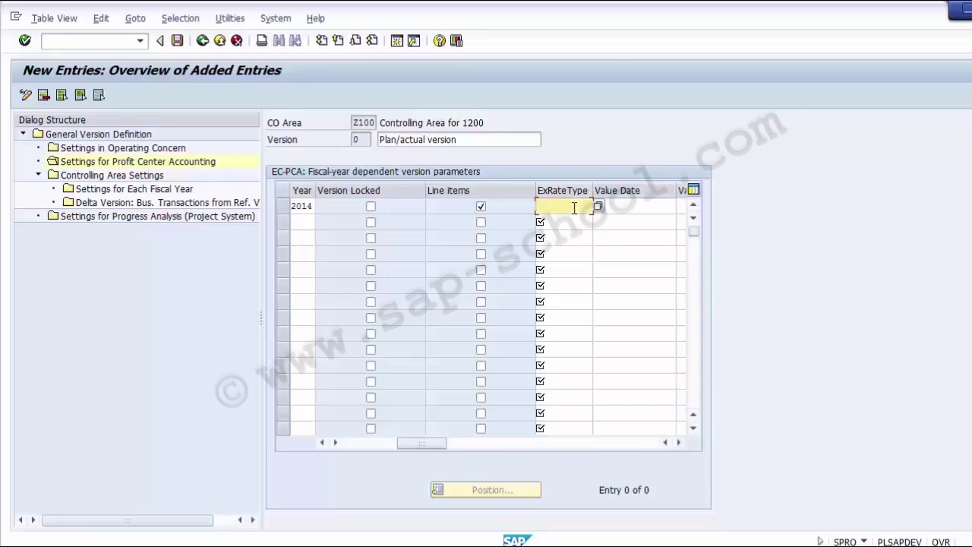
{"action": "type", "text": "M"}
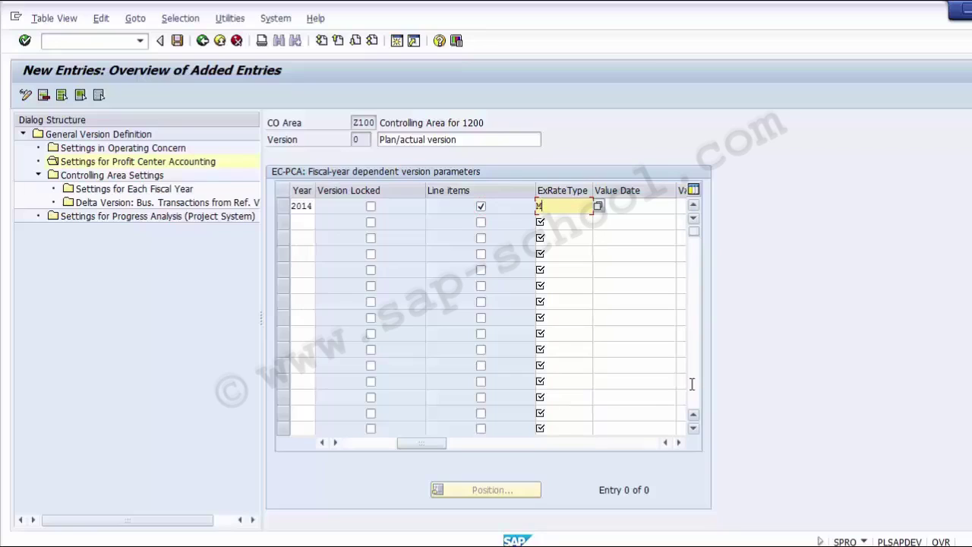
{"action": "left_click", "coordinate": [325, 443]}
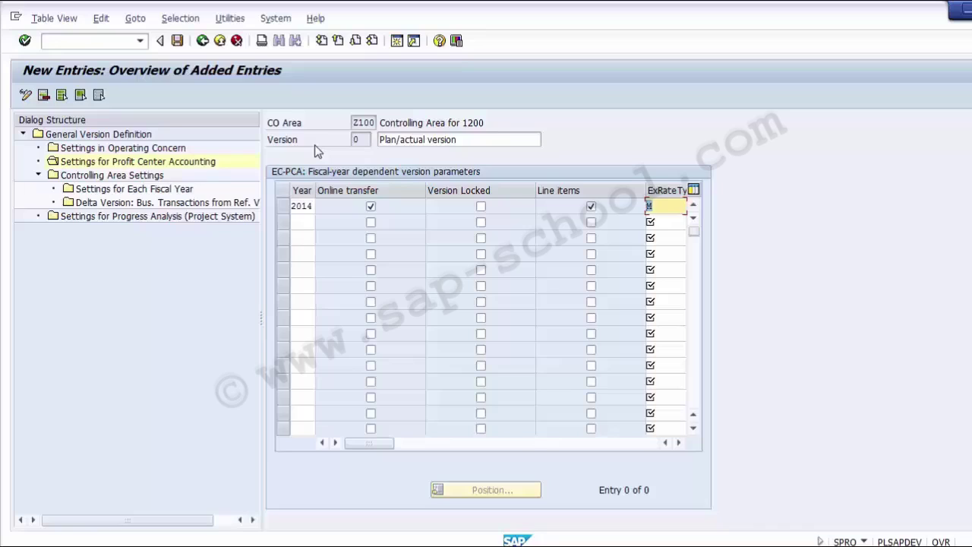
Save the 2014 version 0 settings into the Do Not Move customizing request.
{"action": "left_click", "coordinate": [177, 41]}
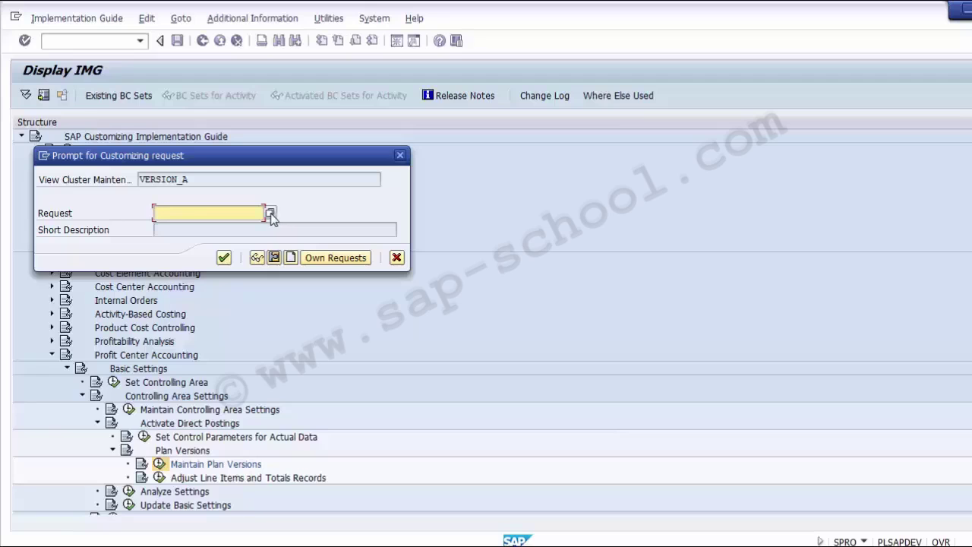
{"action": "left_click", "coordinate": [269, 213]}
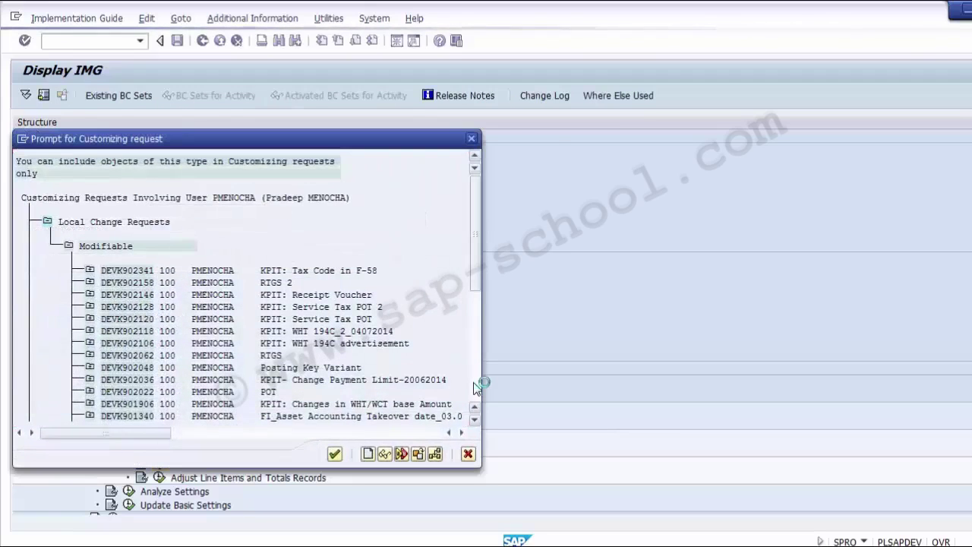
{"action": "left_click", "coordinate": [474, 387]}
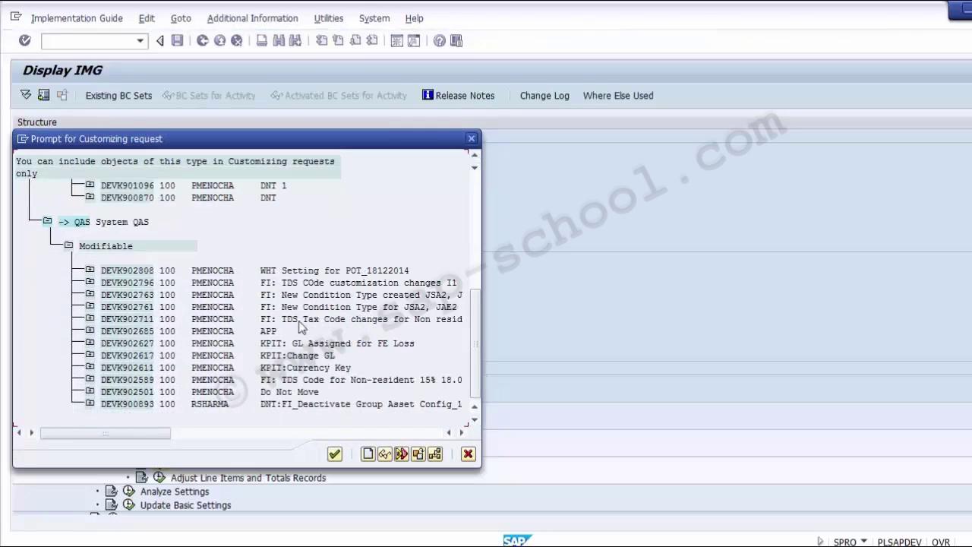
{"action": "left_click", "coordinate": [300, 392]}
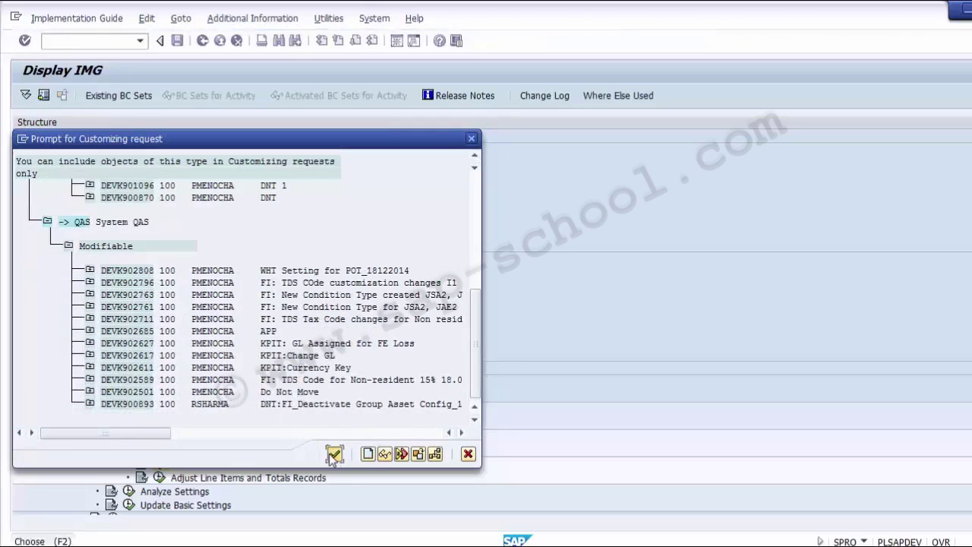
{"action": "left_click", "coordinate": [334, 454]}
{"action": "left_click", "coordinate": [224, 258]}
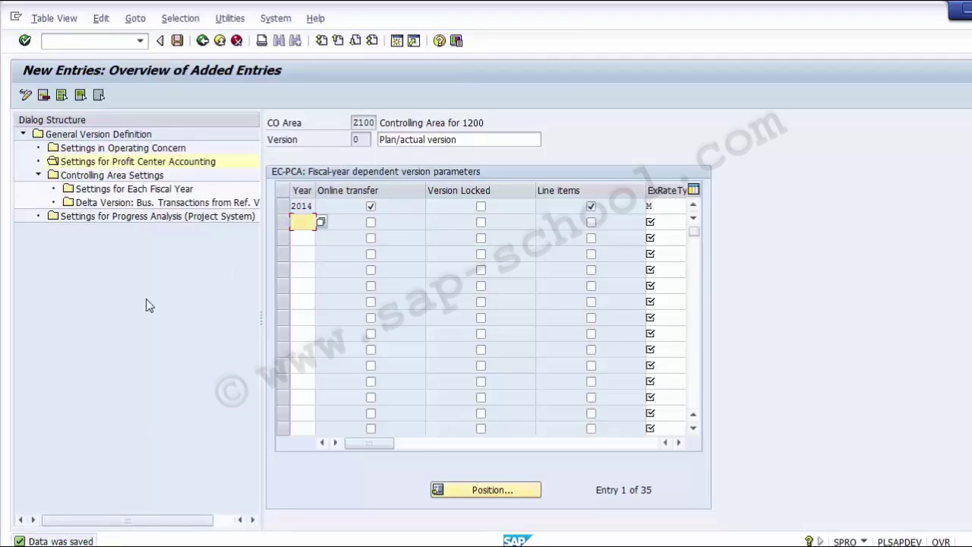
Exit back to the implementation guide and return to the PowerPoint slides.
{"action": "left_click", "coordinate": [203, 42]}
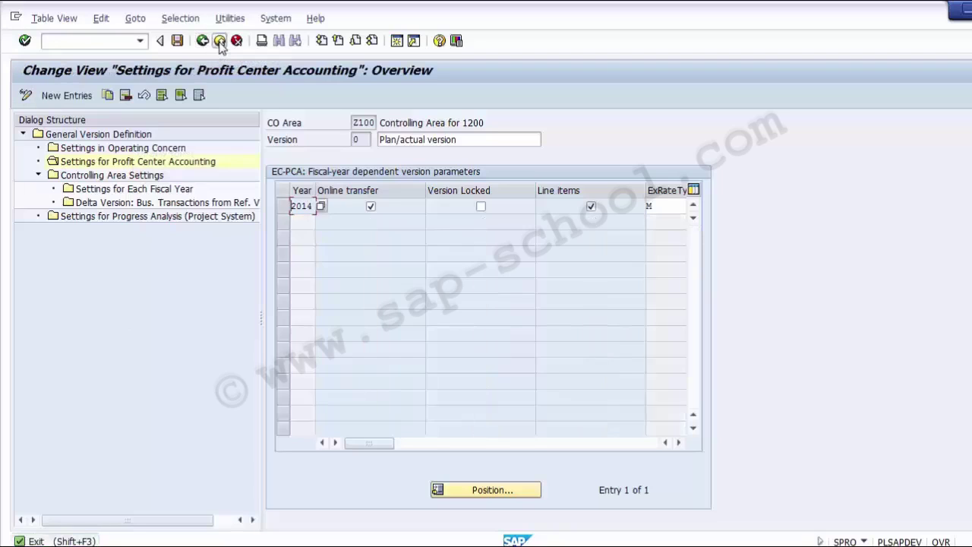
{"action": "left_click", "coordinate": [219, 43]}
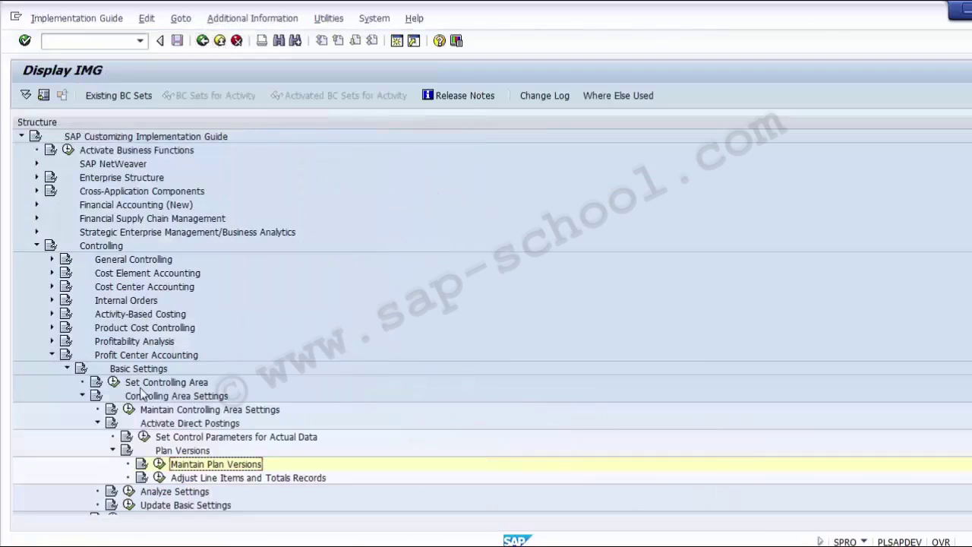
{"action": "key", "text": "alt+Tab"}
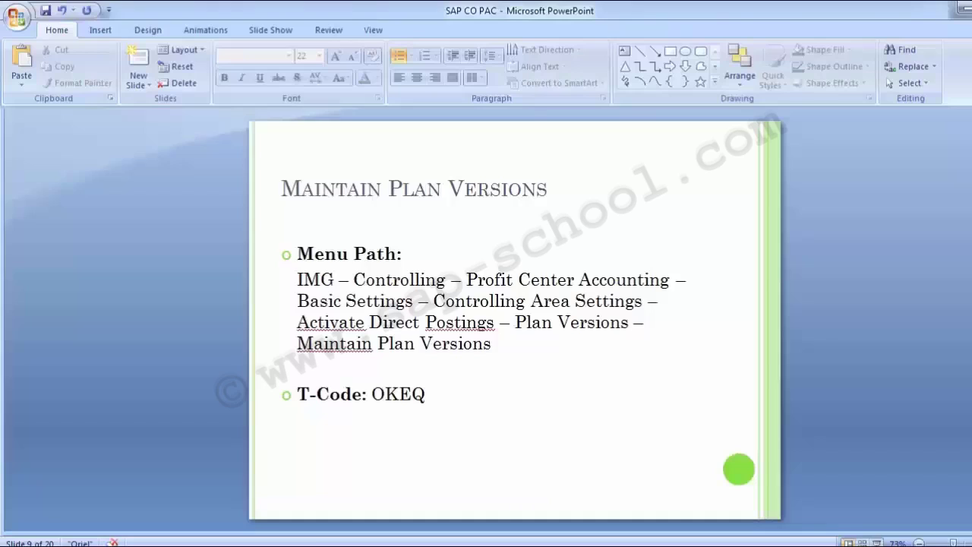